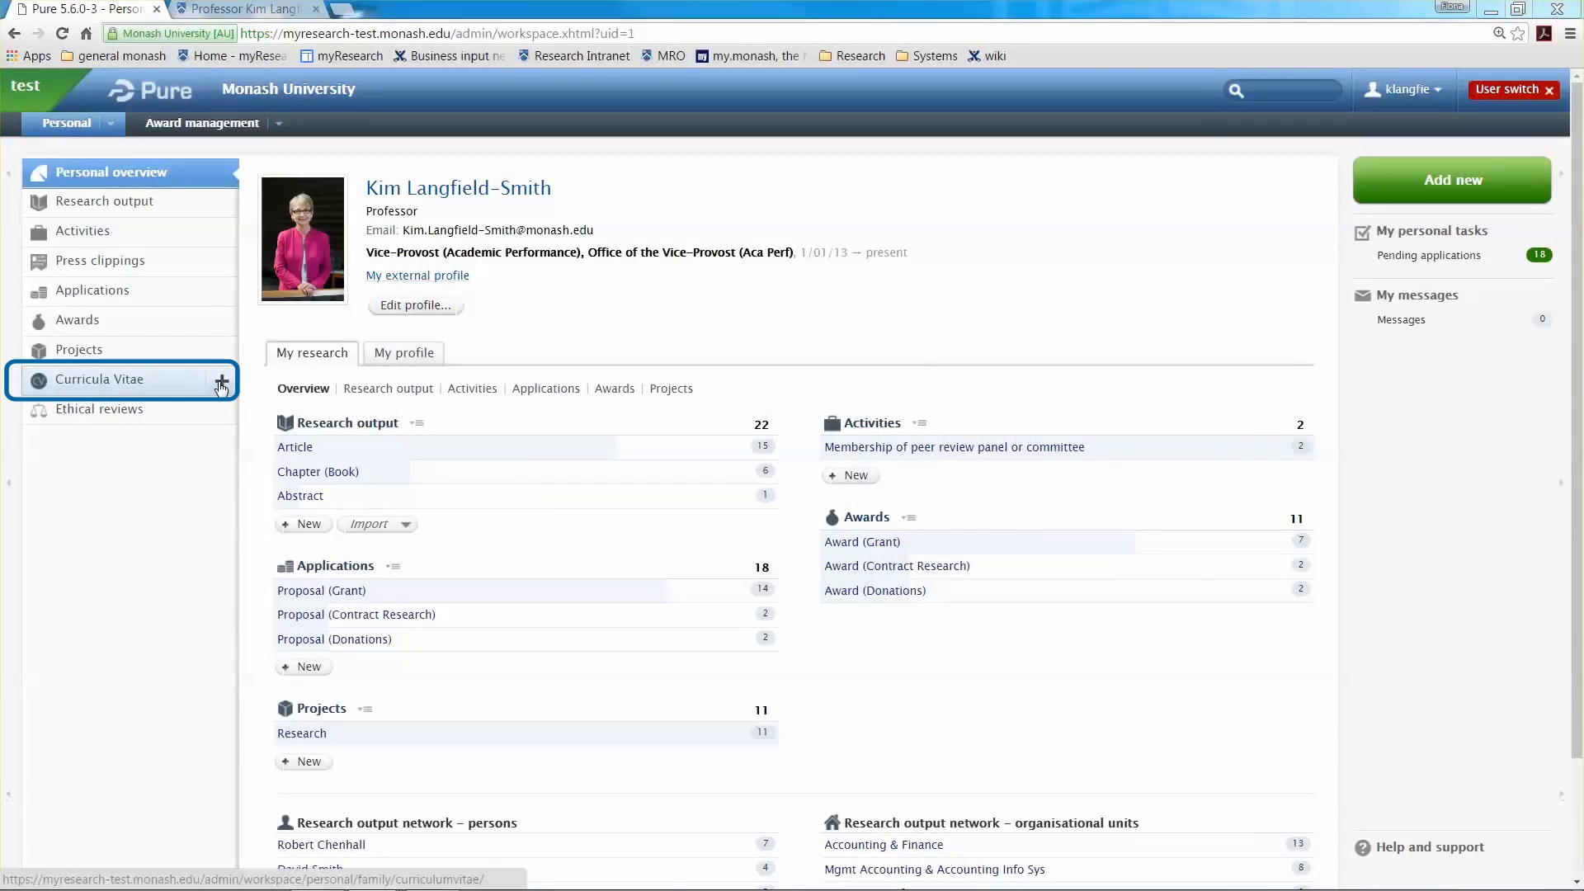
Create a private CV containing the personal profile, profile information, qualifications, employments, research output and activities sections.
{"action": "left_click", "coordinate": [221, 389]}
{"action": "left_click", "coordinate": [886, 283]}
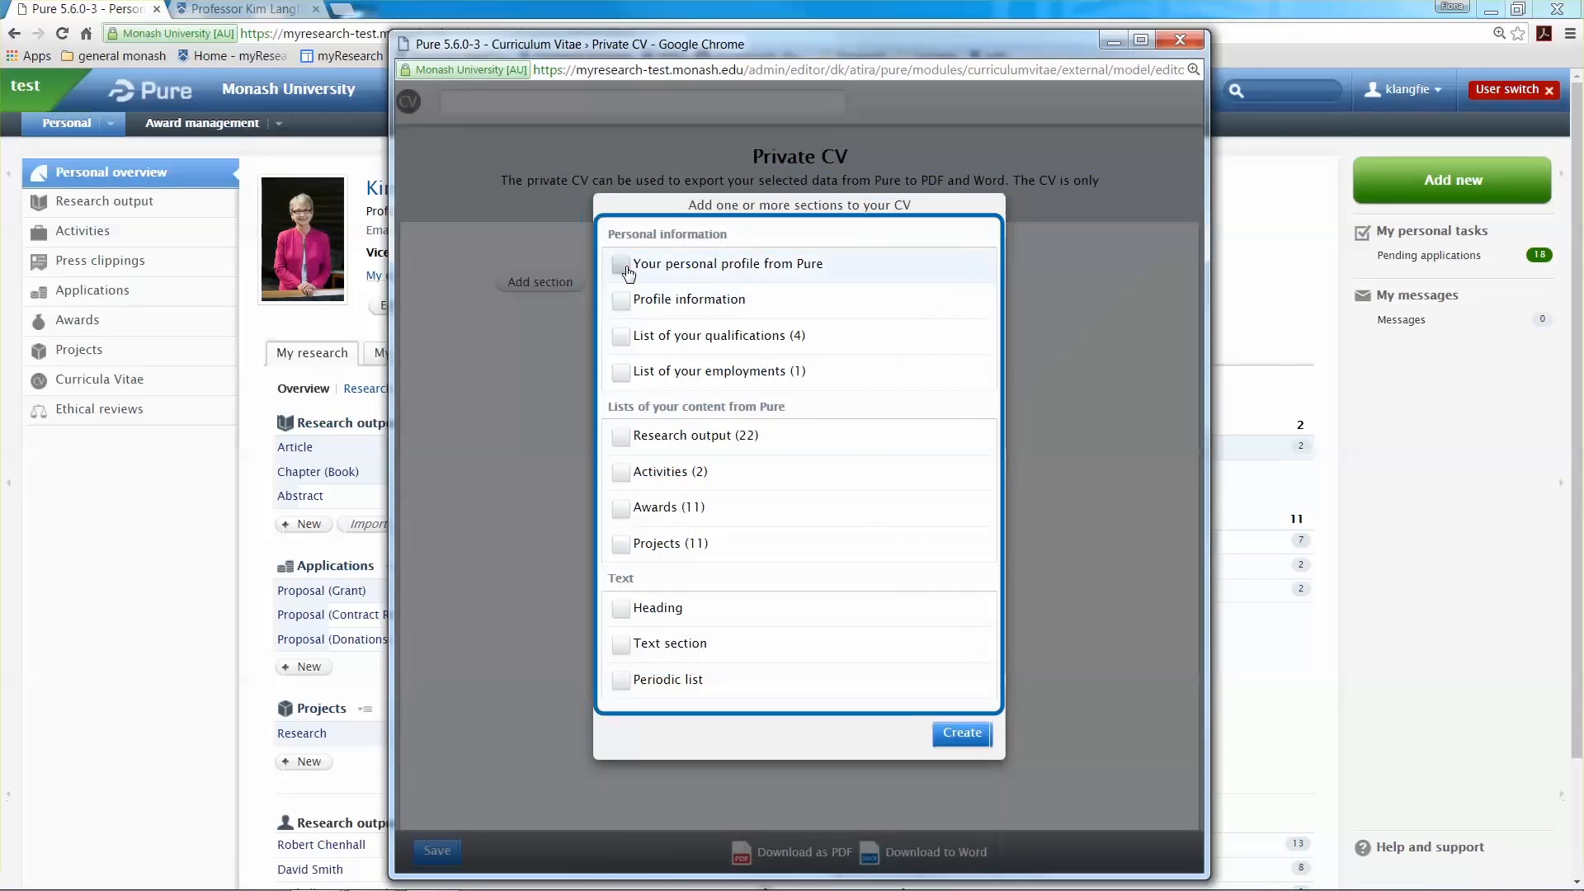
{"action": "left_click", "coordinate": [622, 268]}
{"action": "left_click", "coordinate": [621, 302]}
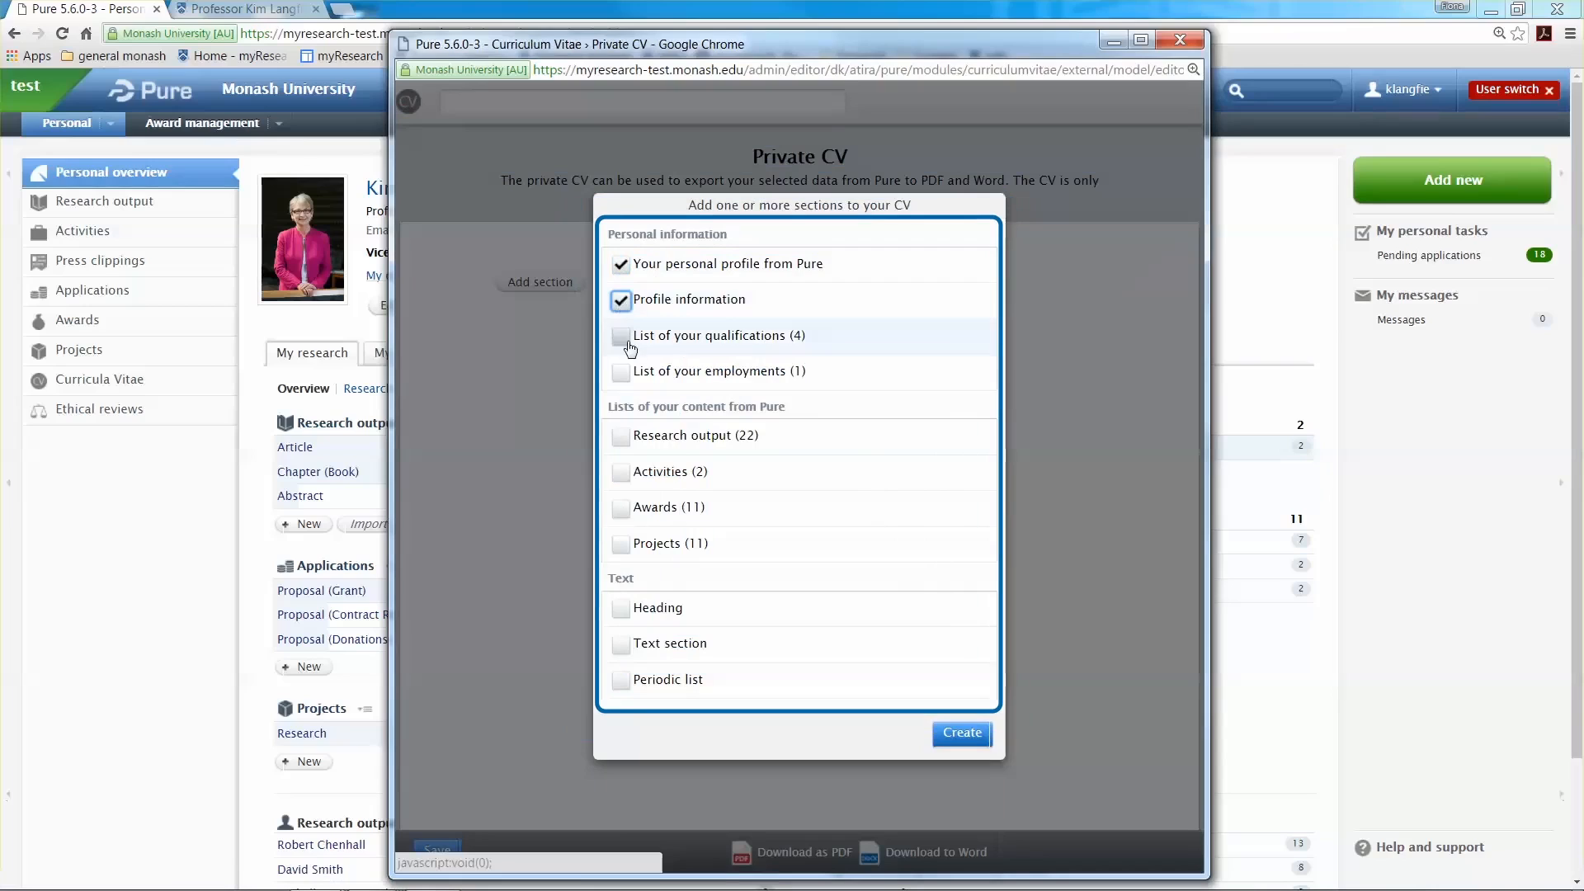
{"action": "left_click", "coordinate": [623, 338]}
{"action": "left_click", "coordinate": [622, 376]}
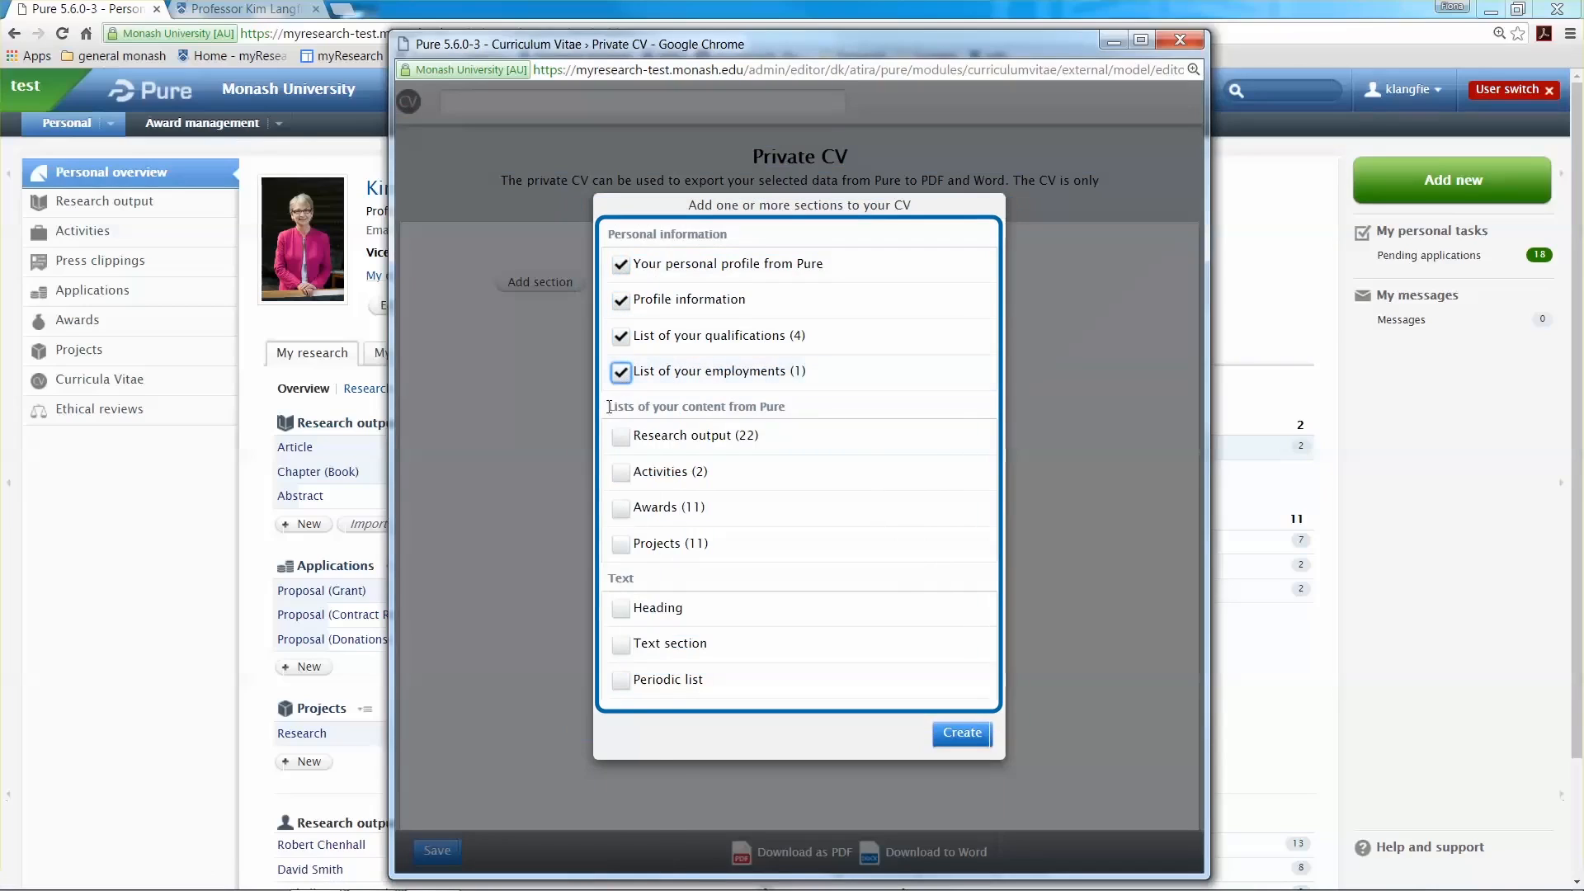
{"action": "left_click", "coordinate": [618, 439]}
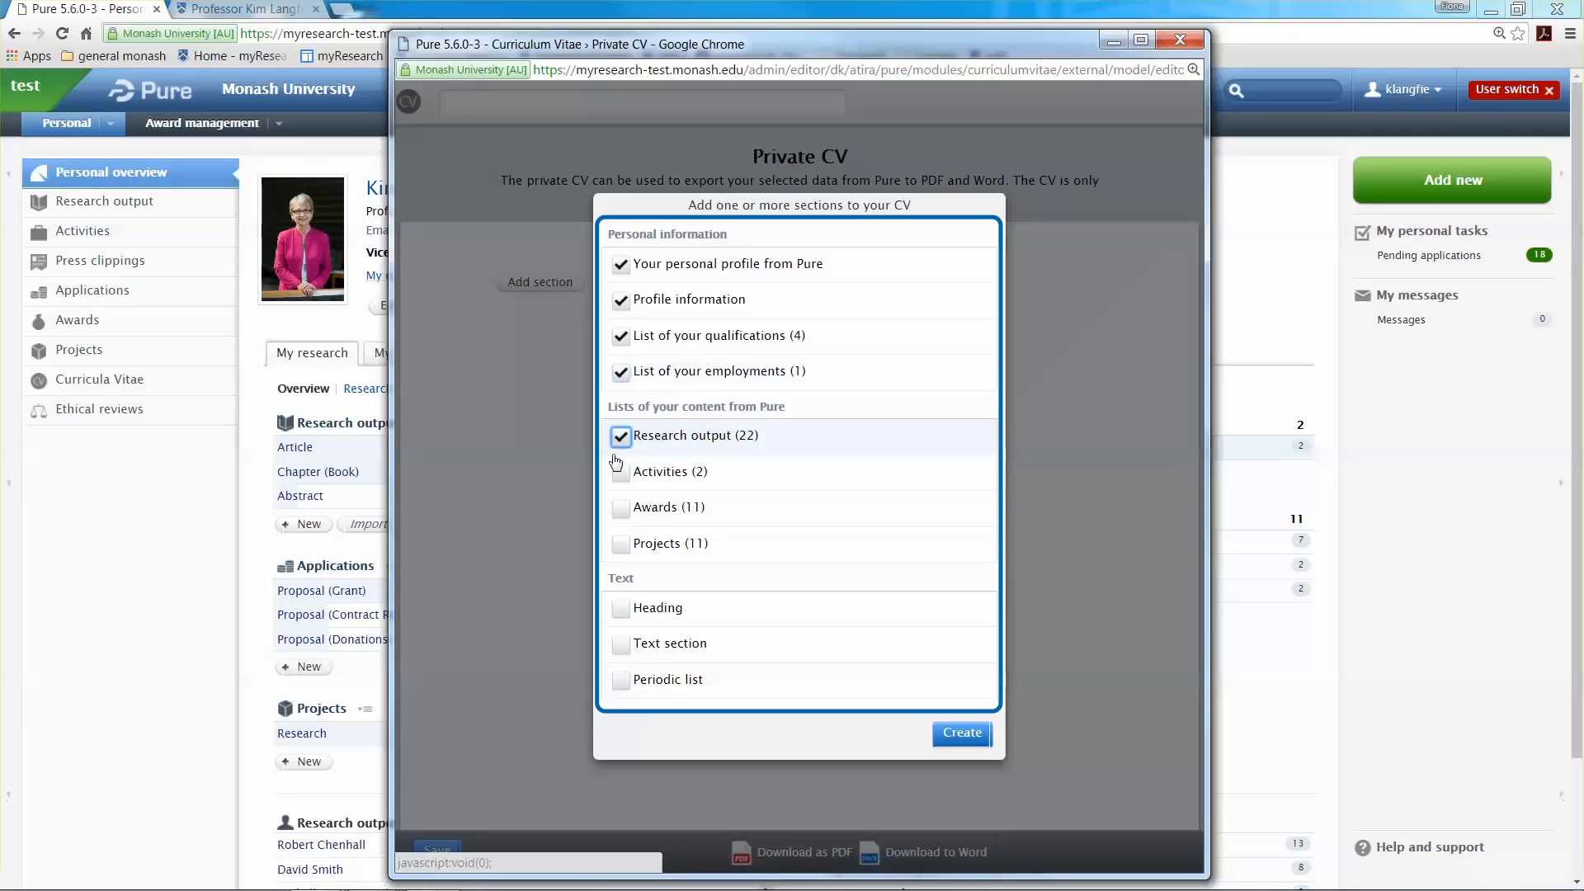
{"action": "left_click", "coordinate": [622, 476]}
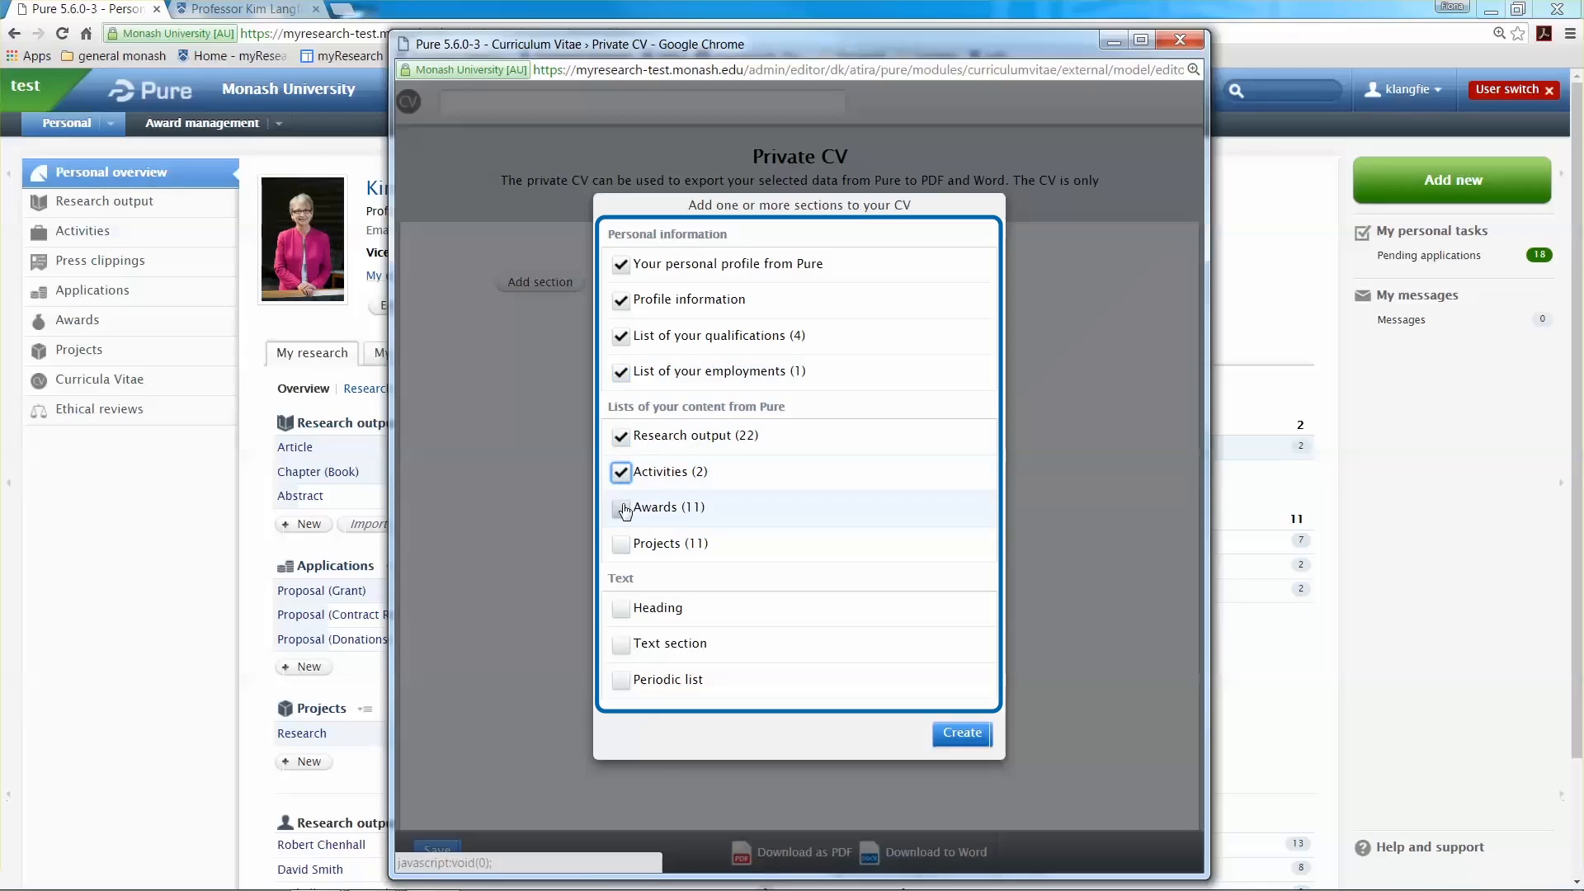
{"action": "left_click", "coordinate": [963, 733]}
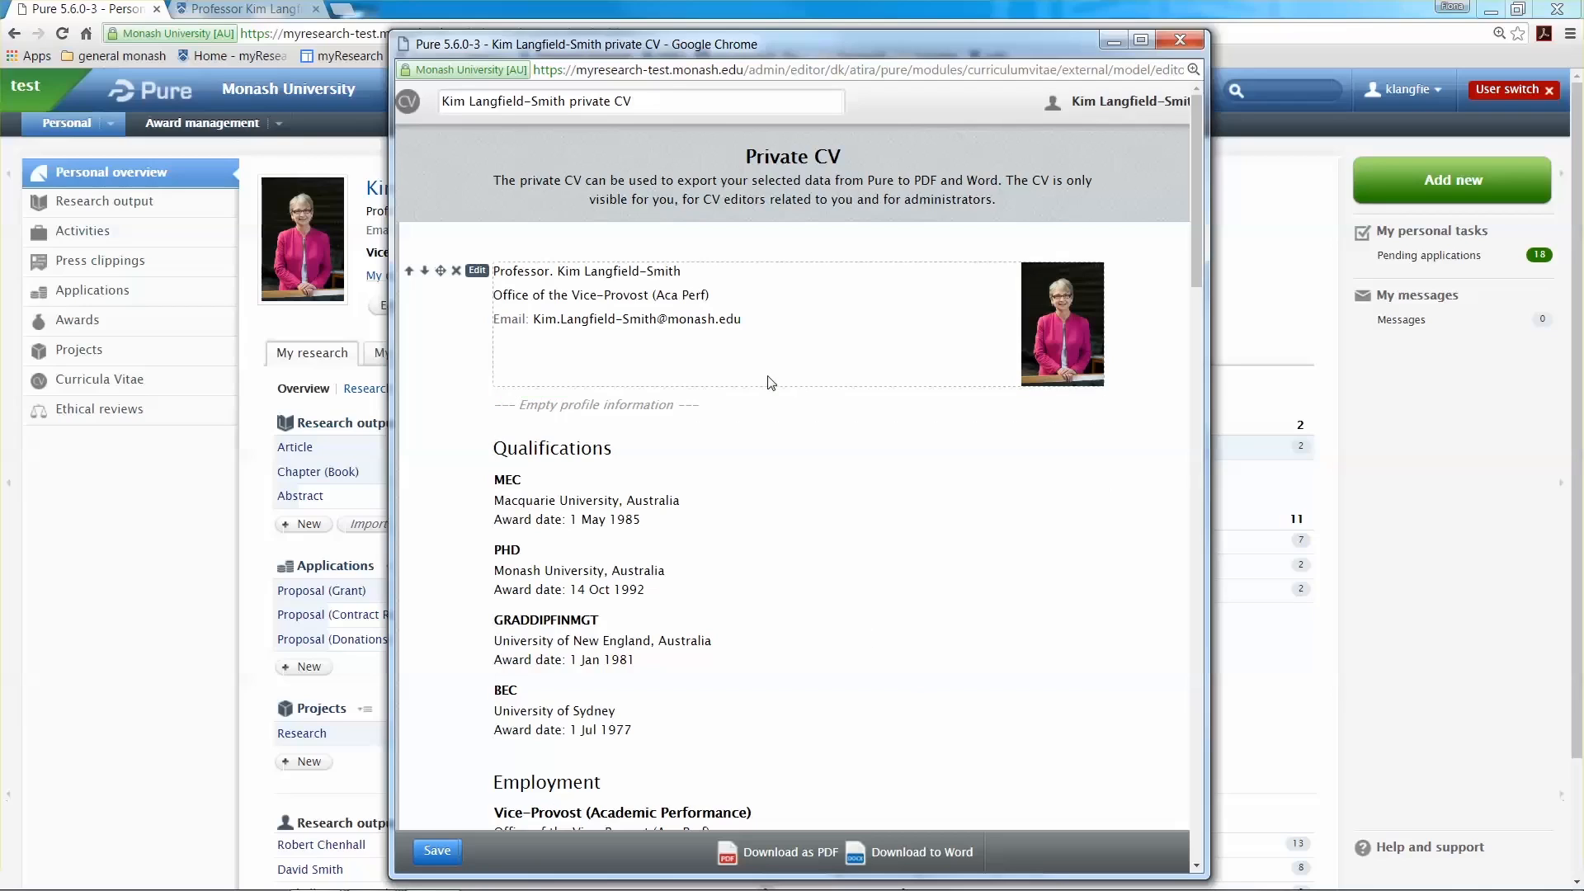
Retitle the CV so that the text after the person's name reads "Fellowship_2017".
{"action": "left_click", "coordinate": [649, 97]}
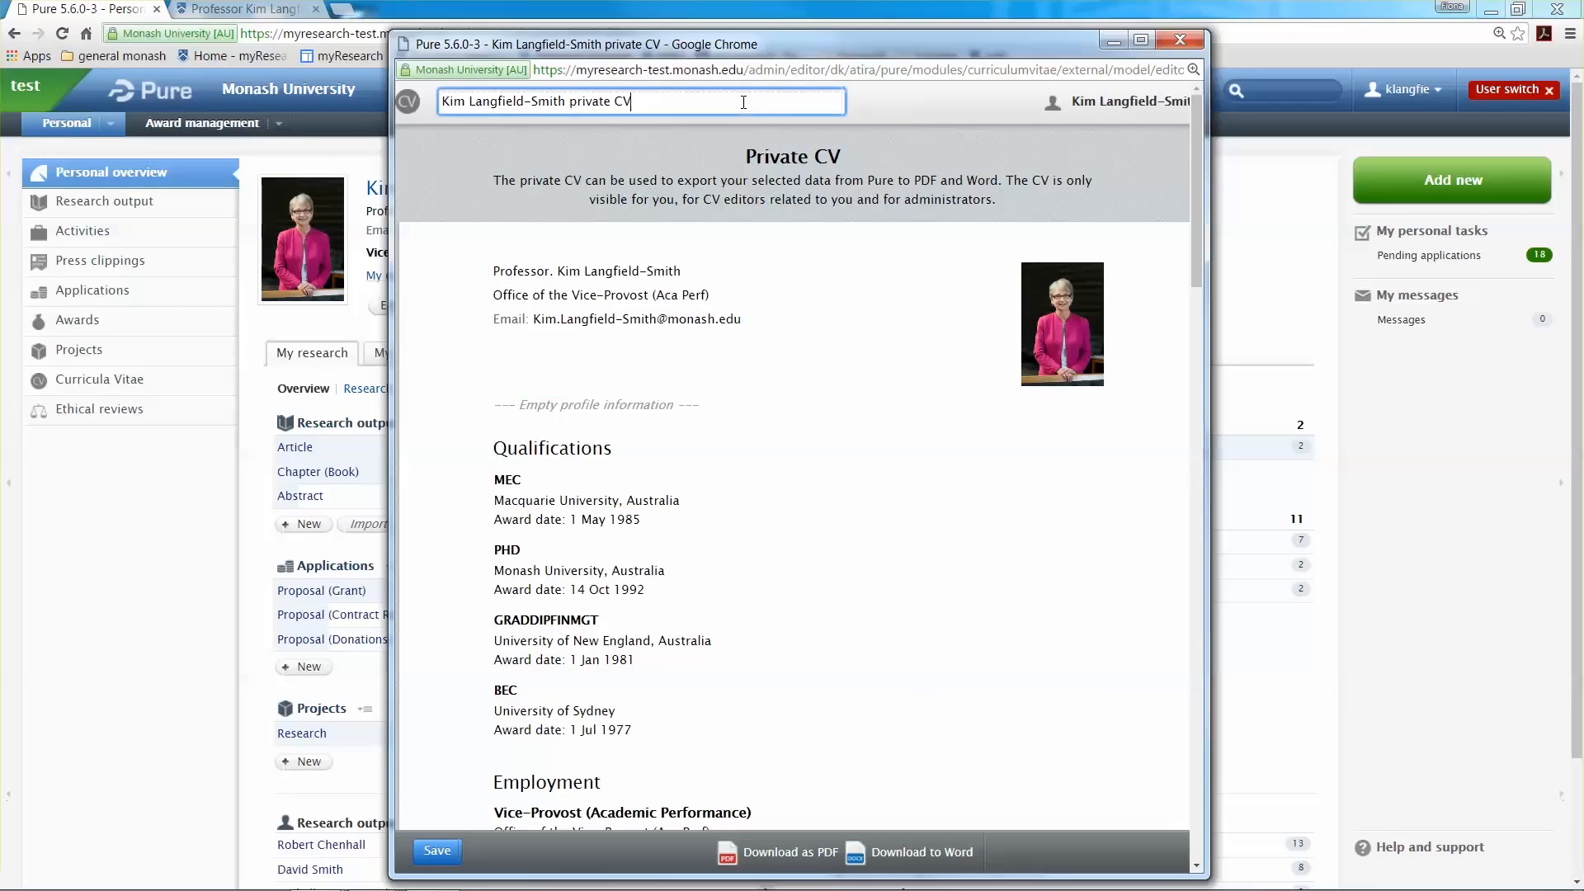
{"action": "left_click_drag", "start_coordinate": [647, 97], "coordinate": [569, 111]}
{"action": "type", "text": "Fellowship_2017"}
Move the Qualifications section up above the empty profile information section.
{"action": "mouse_move", "coordinate": [460, 289]}
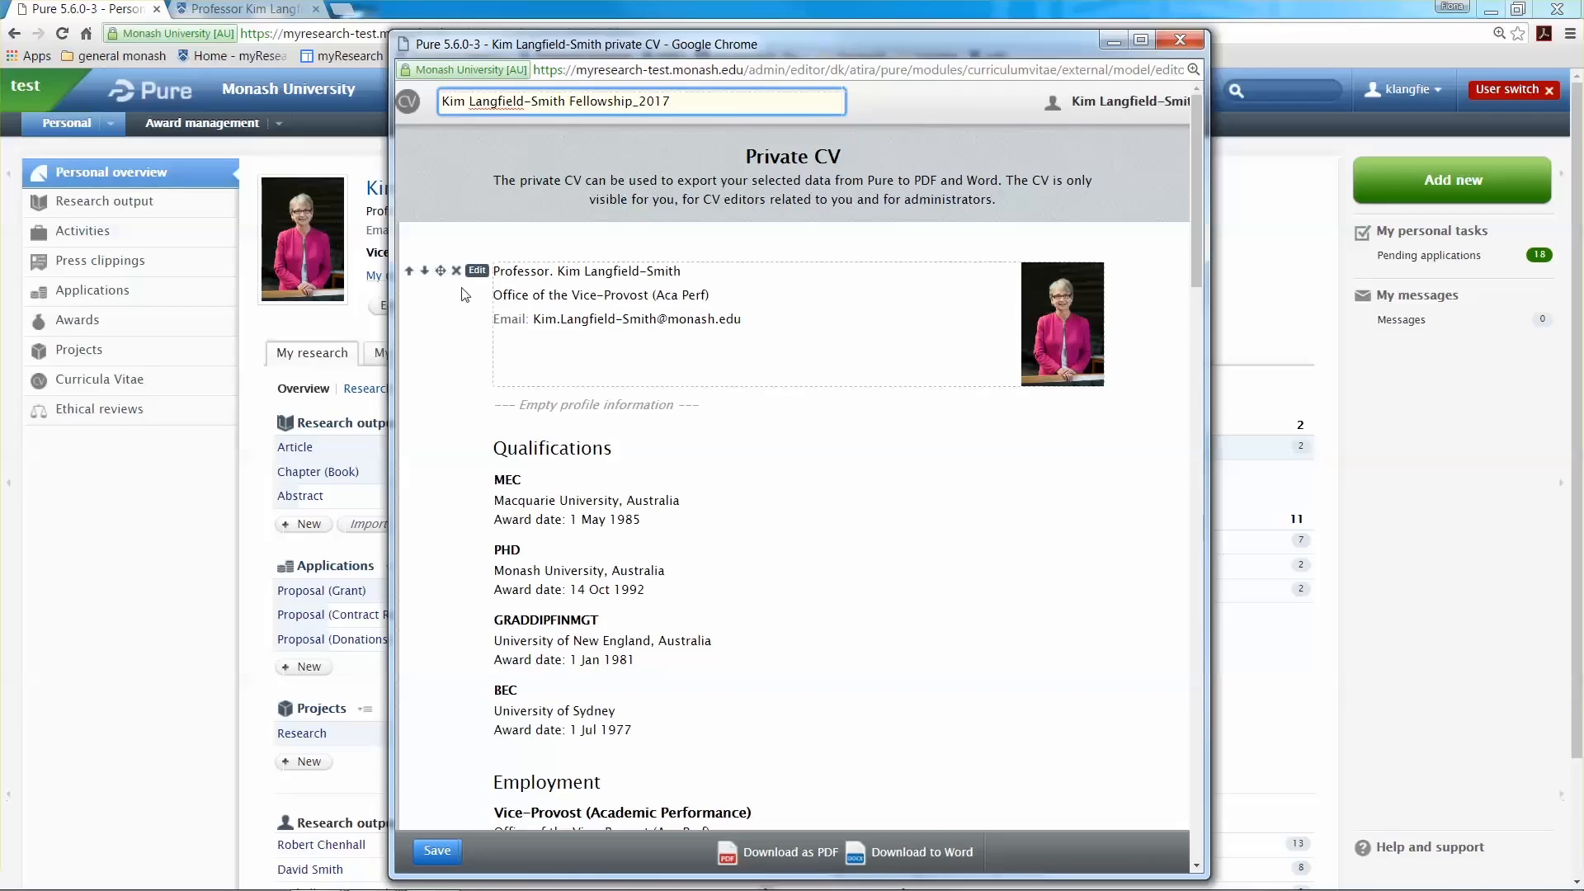
{"action": "scroll", "coordinate": [460, 334], "scroll_direction": "down", "scroll_amount": 2}
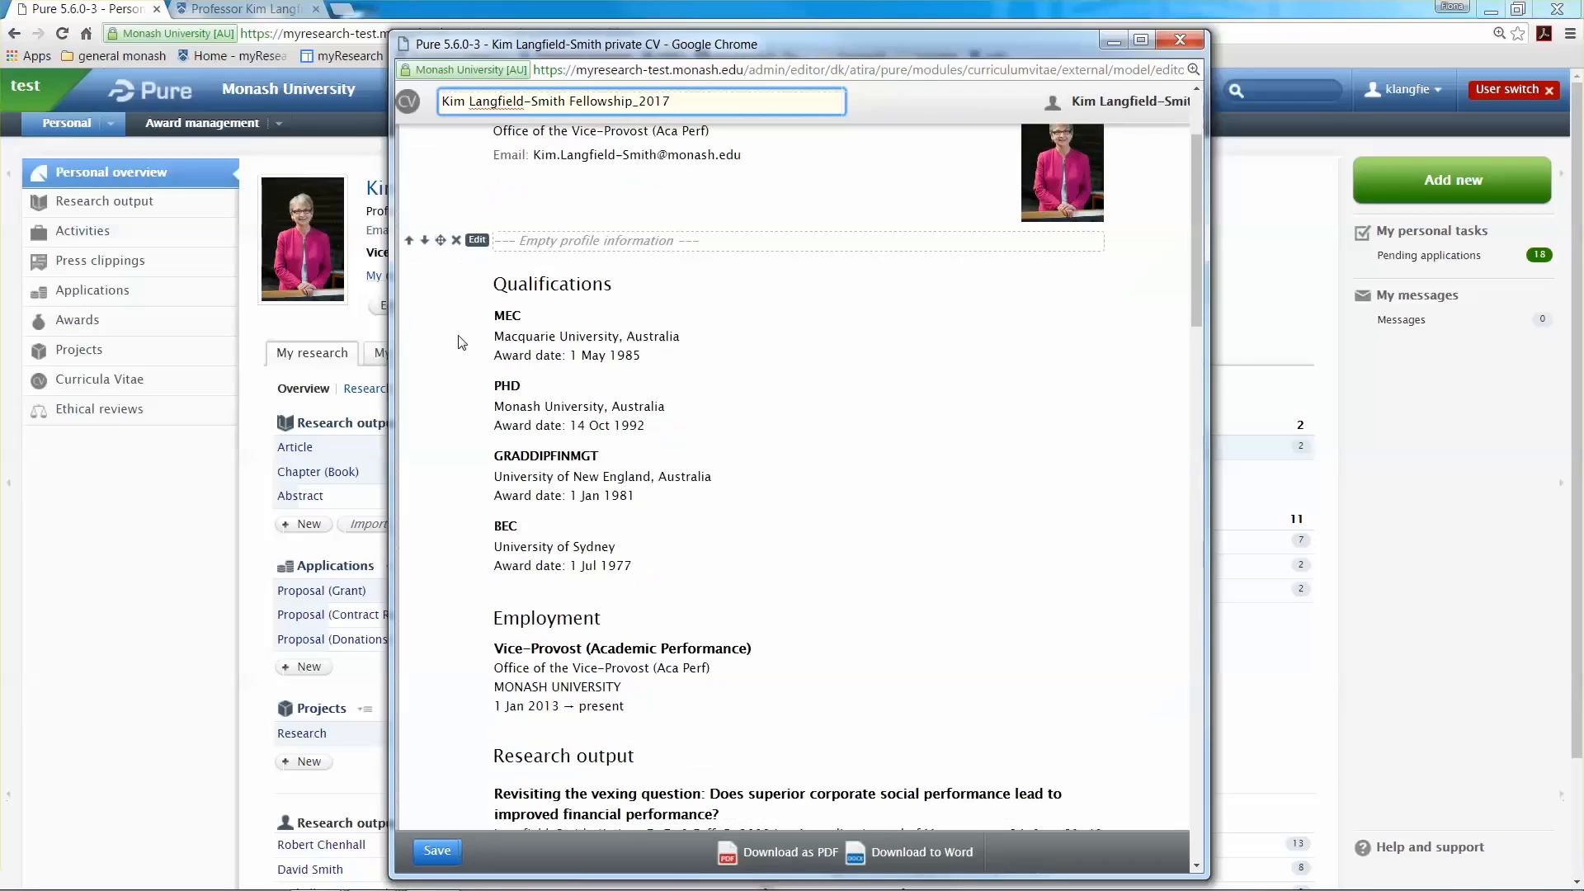
{"action": "scroll", "coordinate": [460, 342], "scroll_direction": "down", "scroll_amount": 5}
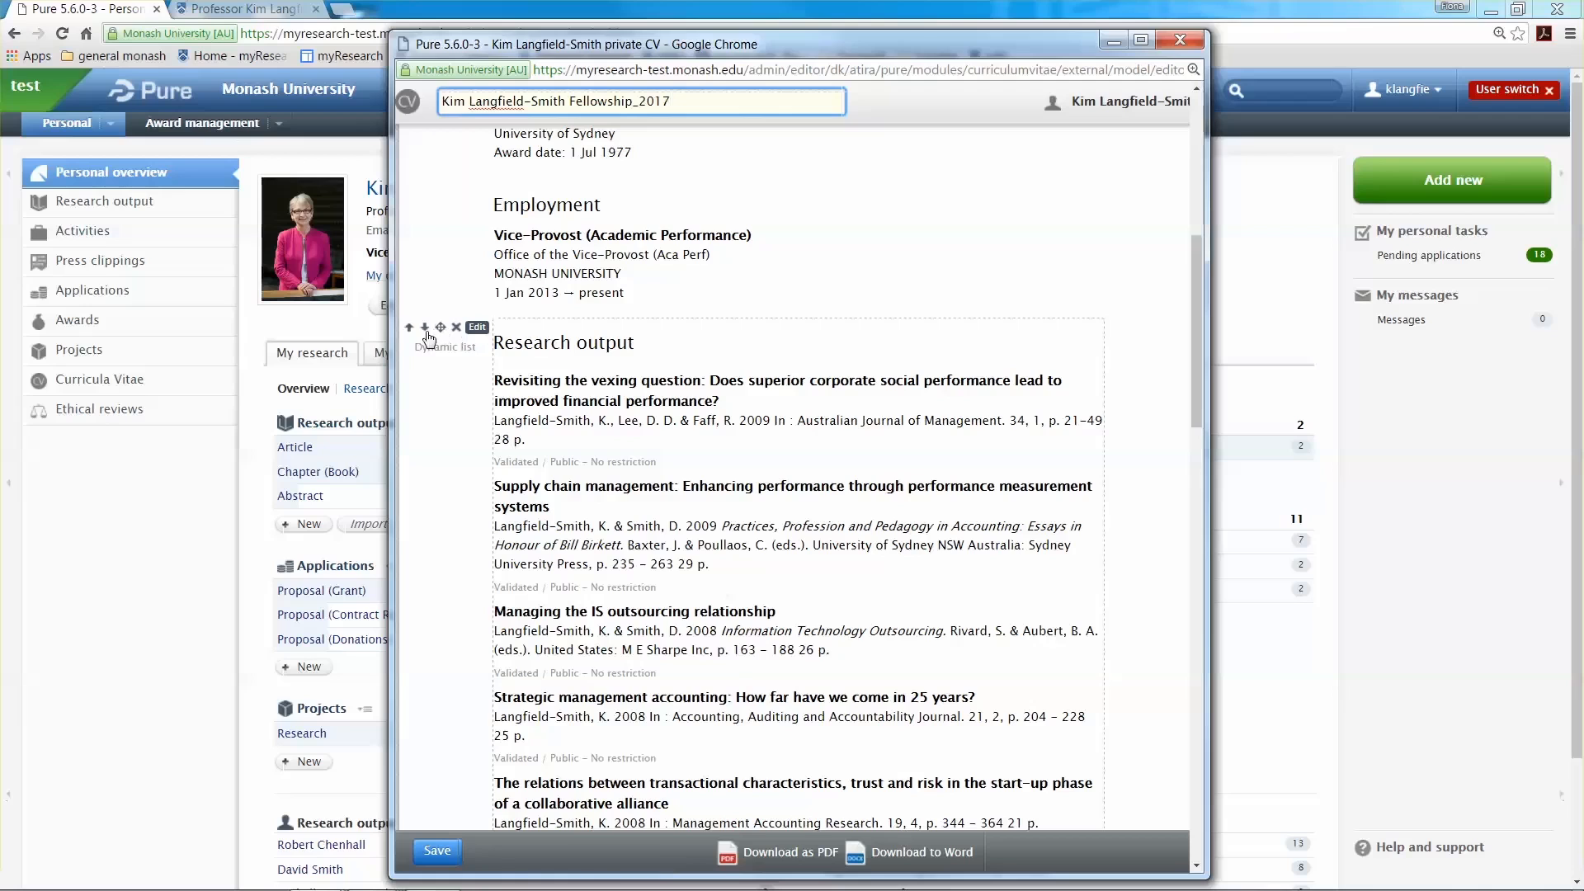
{"action": "scroll", "coordinate": [410, 338], "scroll_direction": "down", "scroll_amount": 2}
{"action": "scroll", "coordinate": [424, 337], "scroll_direction": "up", "scroll_amount": 5}
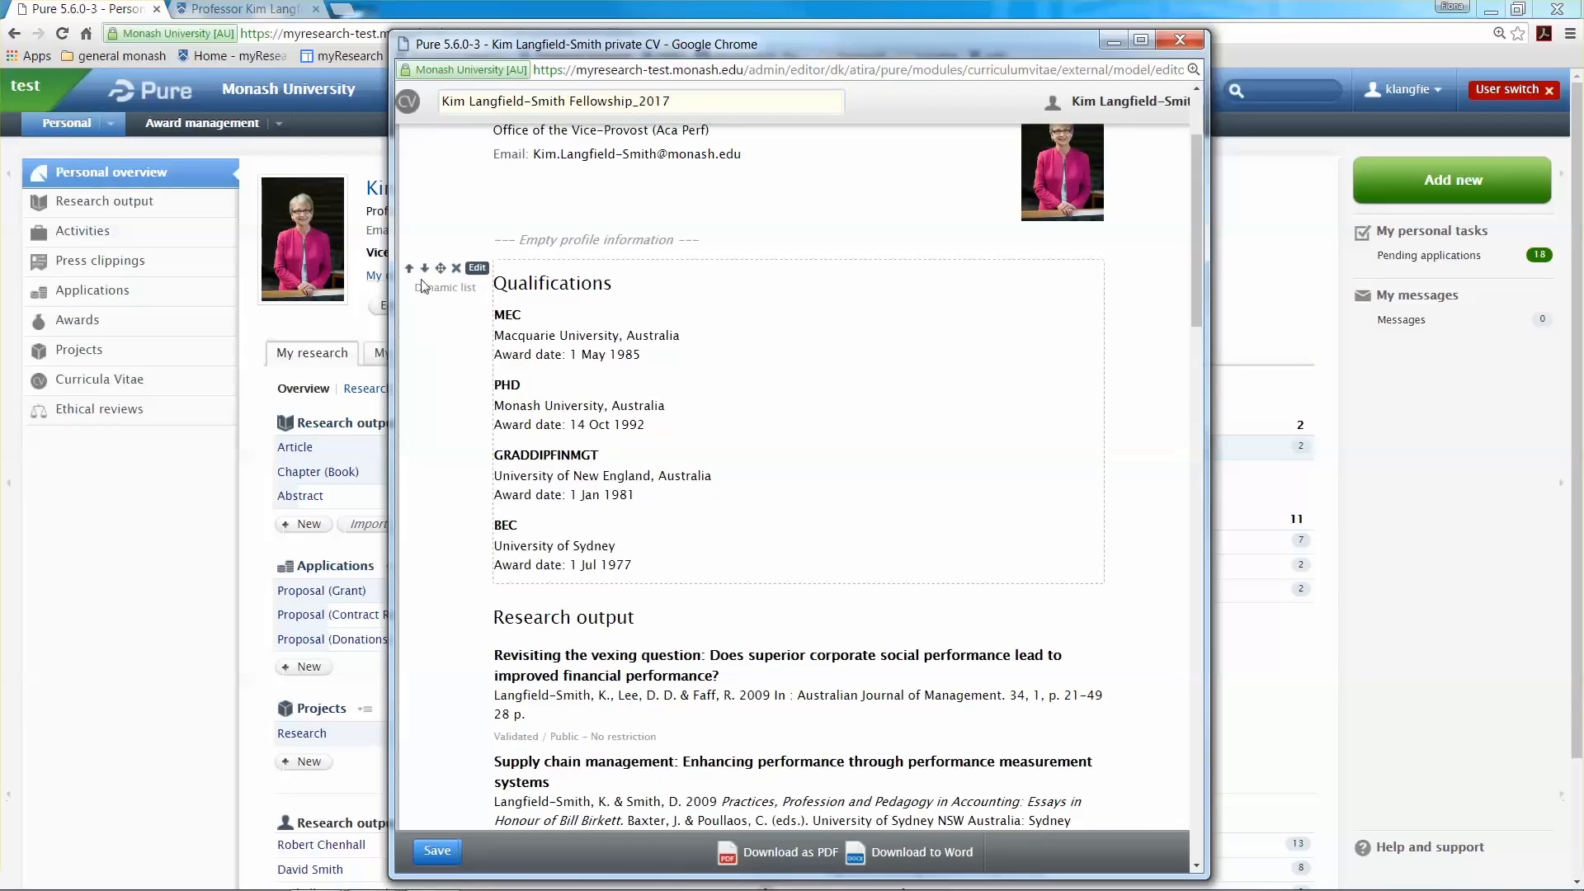
{"action": "left_click", "coordinate": [409, 267]}
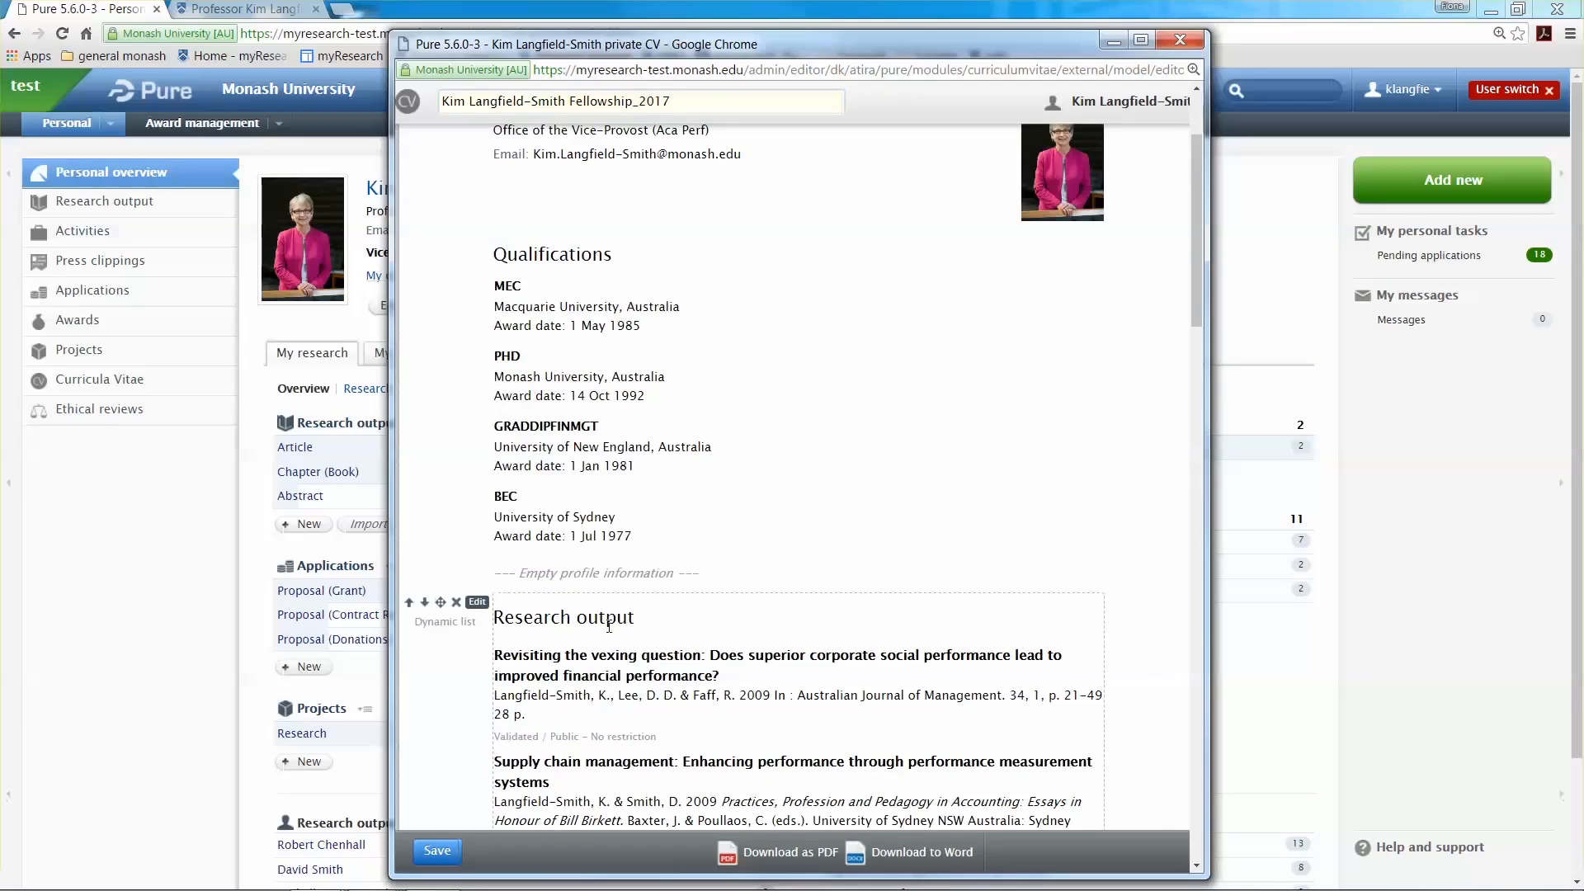
Rename the Research output list's header to "Journal Articles" and filter it to the type Contribution to Journal › Article.
{"action": "scroll", "coordinate": [609, 627], "scroll_direction": "down", "scroll_amount": 3}
{"action": "scroll", "coordinate": [608, 631], "scroll_direction": "down", "scroll_amount": 1}
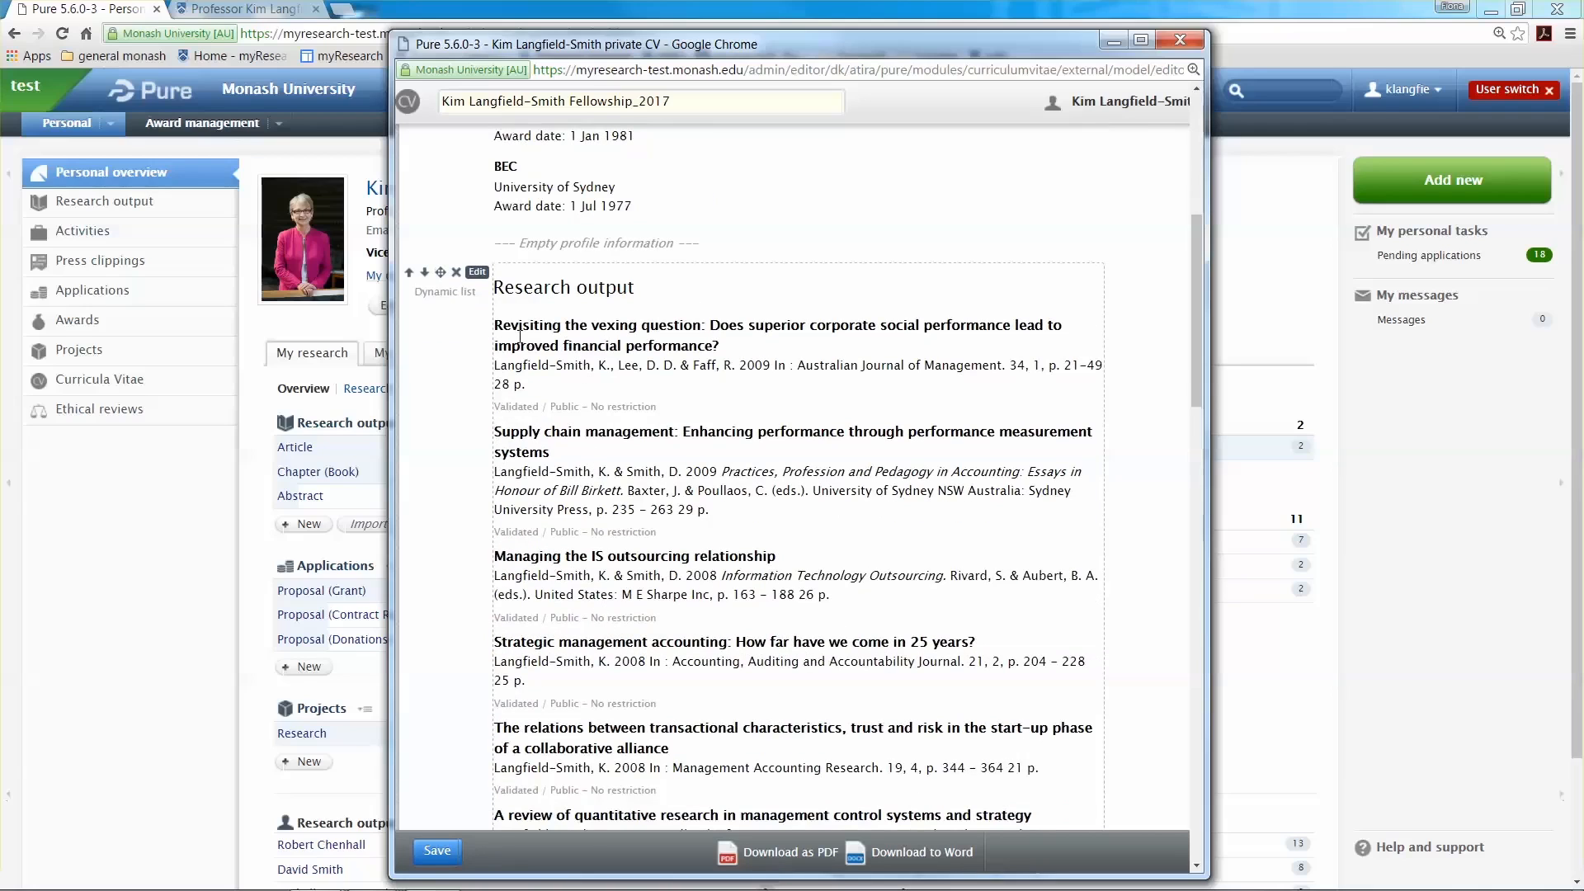
{"action": "left_click", "coordinate": [477, 272]}
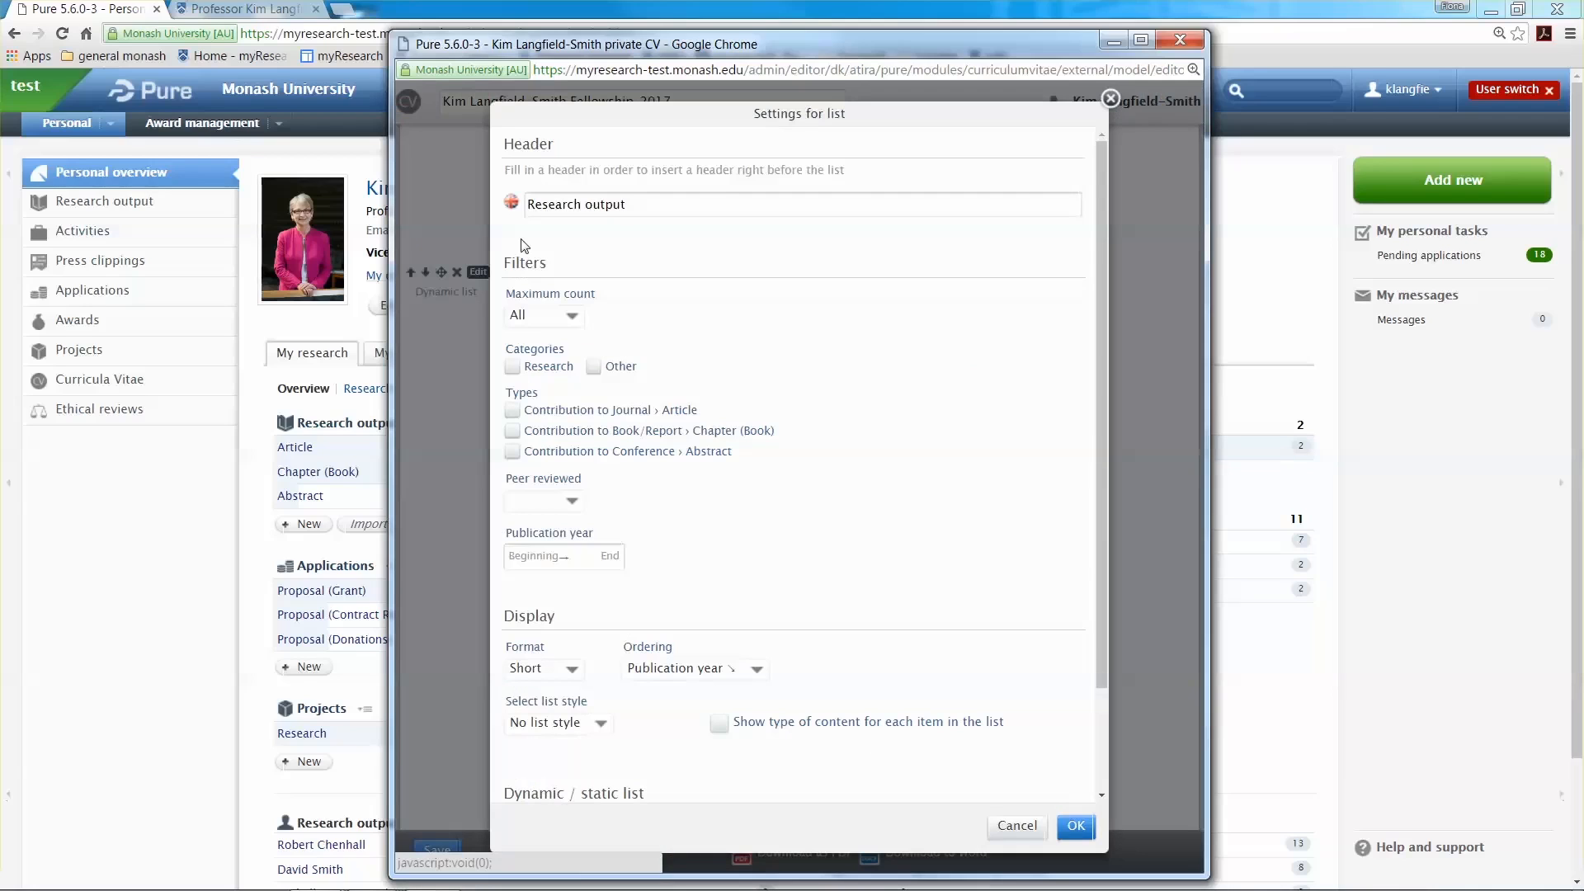
{"action": "left_click", "coordinate": [652, 204]}
{"action": "left_click_drag", "start_coordinate": [618, 202], "coordinate": [515, 182]}
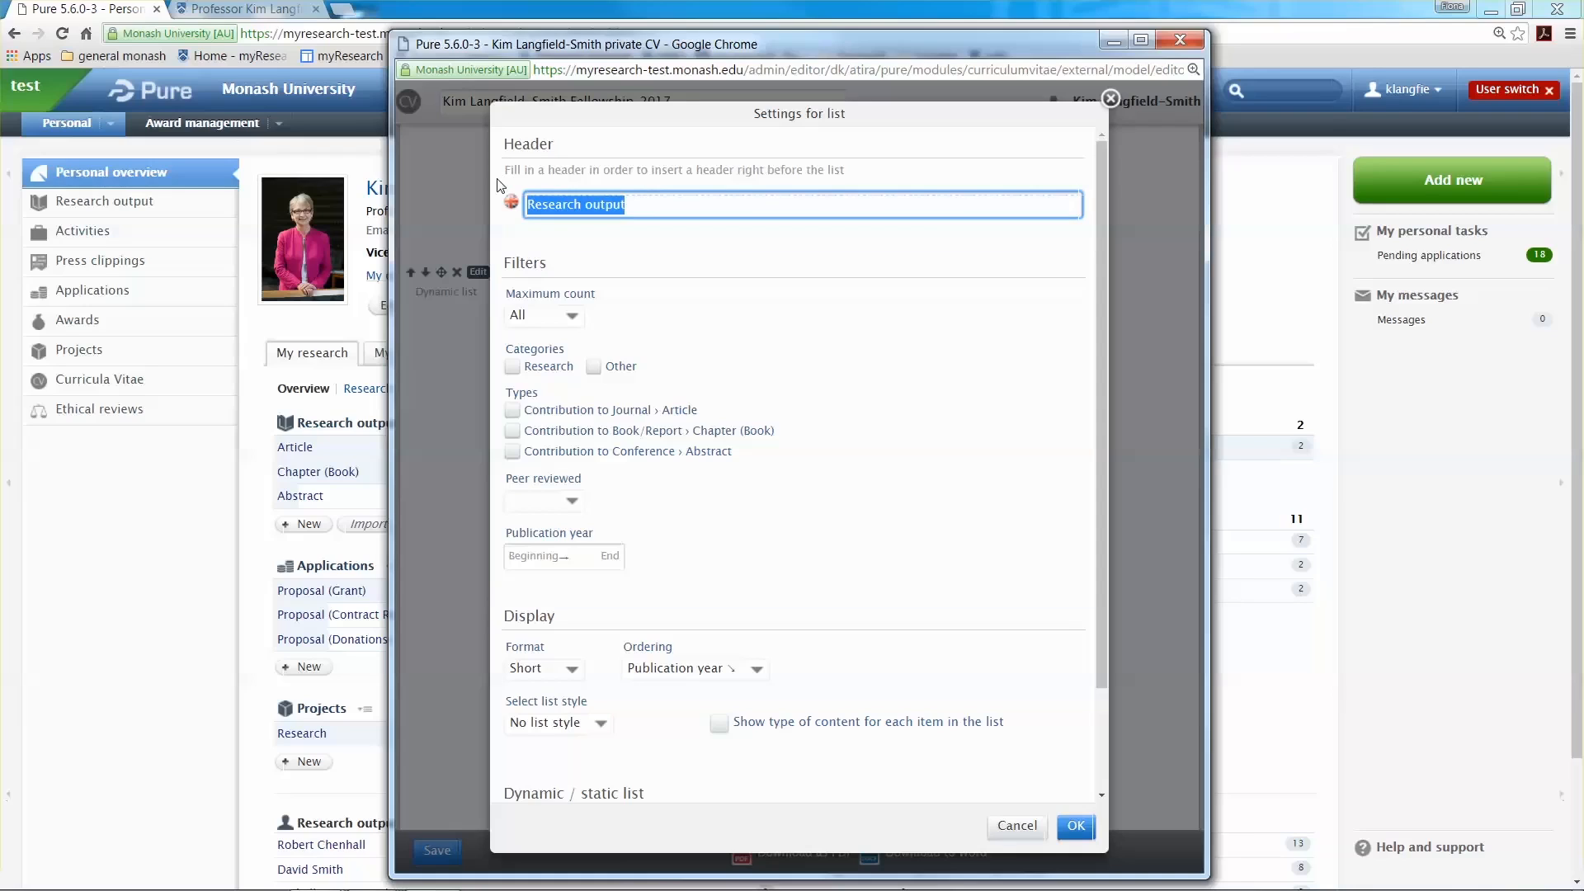
{"action": "type", "text": "Journal Articles"}
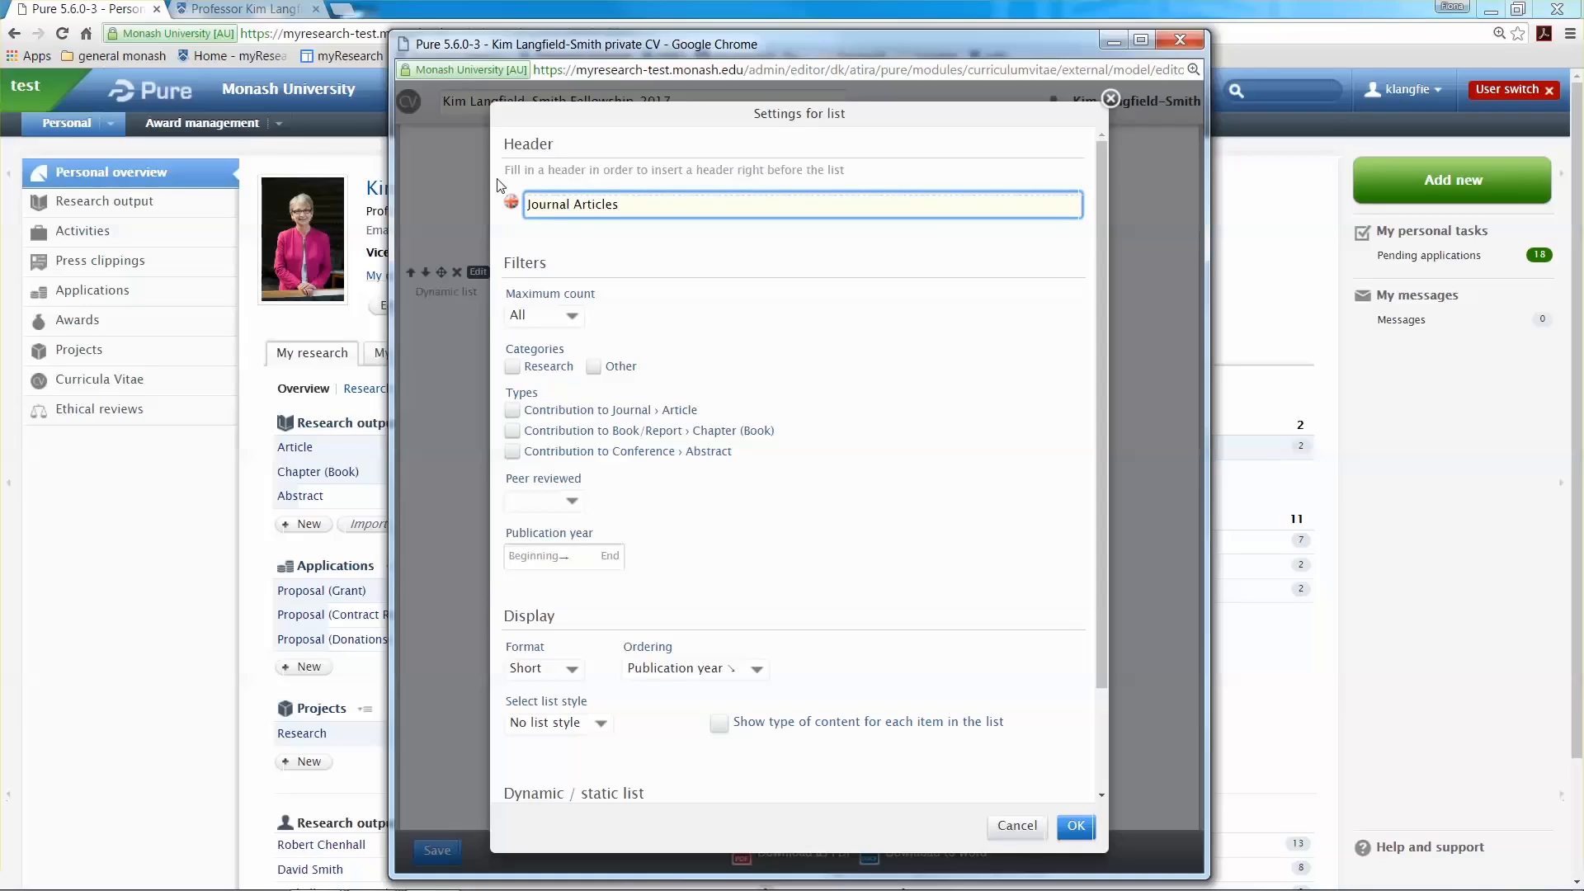
{"action": "left_click", "coordinate": [522, 412]}
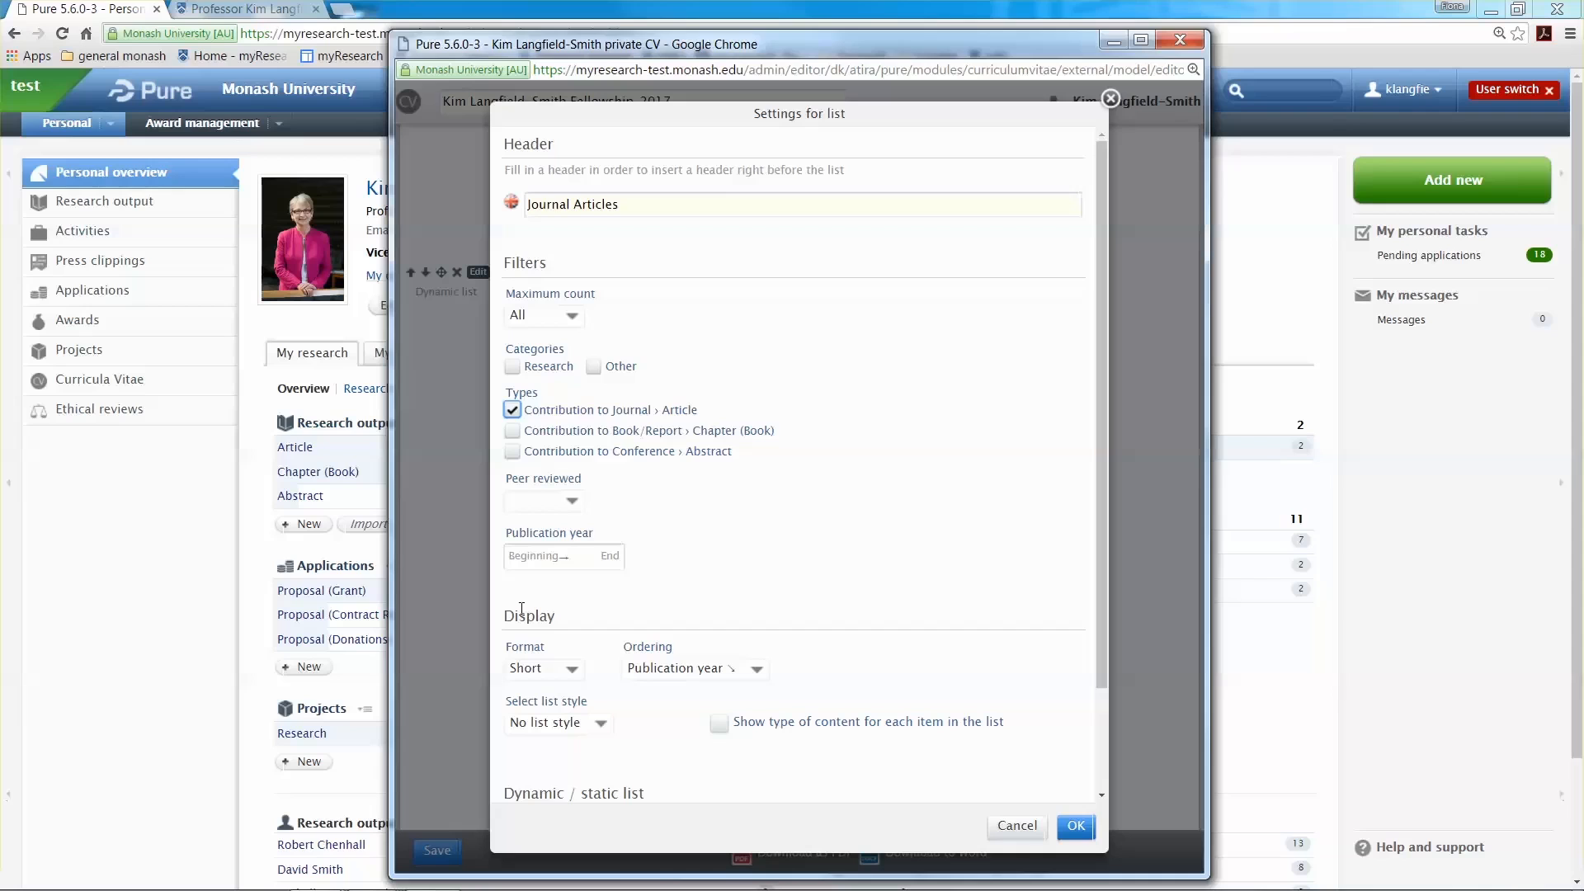
{"action": "left_click", "coordinate": [1076, 825]}
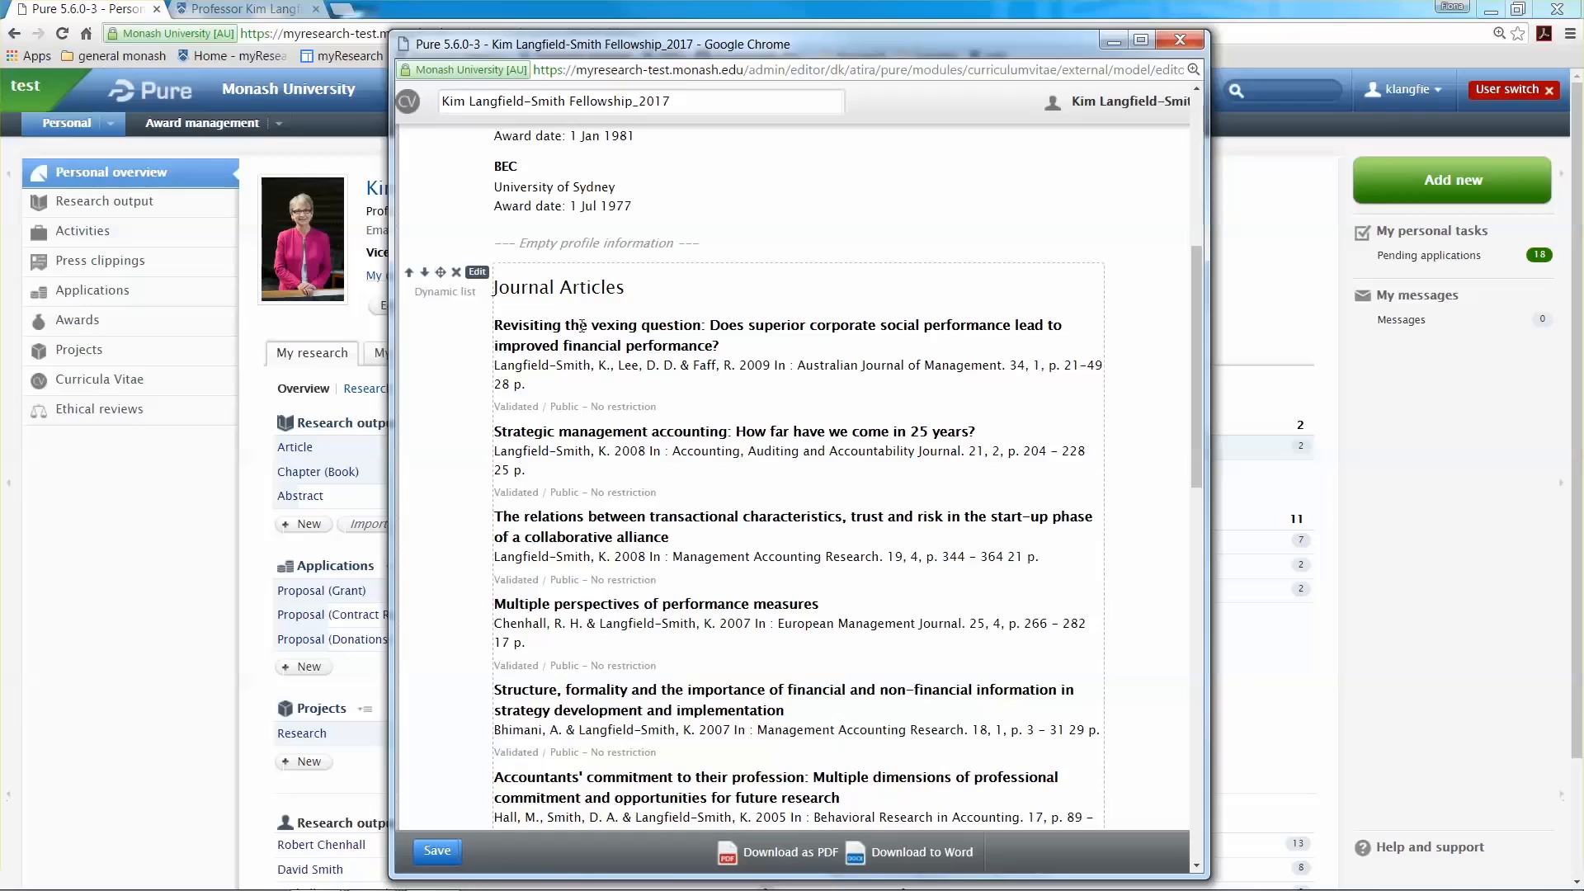
Add another research output list above Journal Articles with the header "Conference Abstracts".
{"action": "mouse_move", "coordinate": [581, 266]}
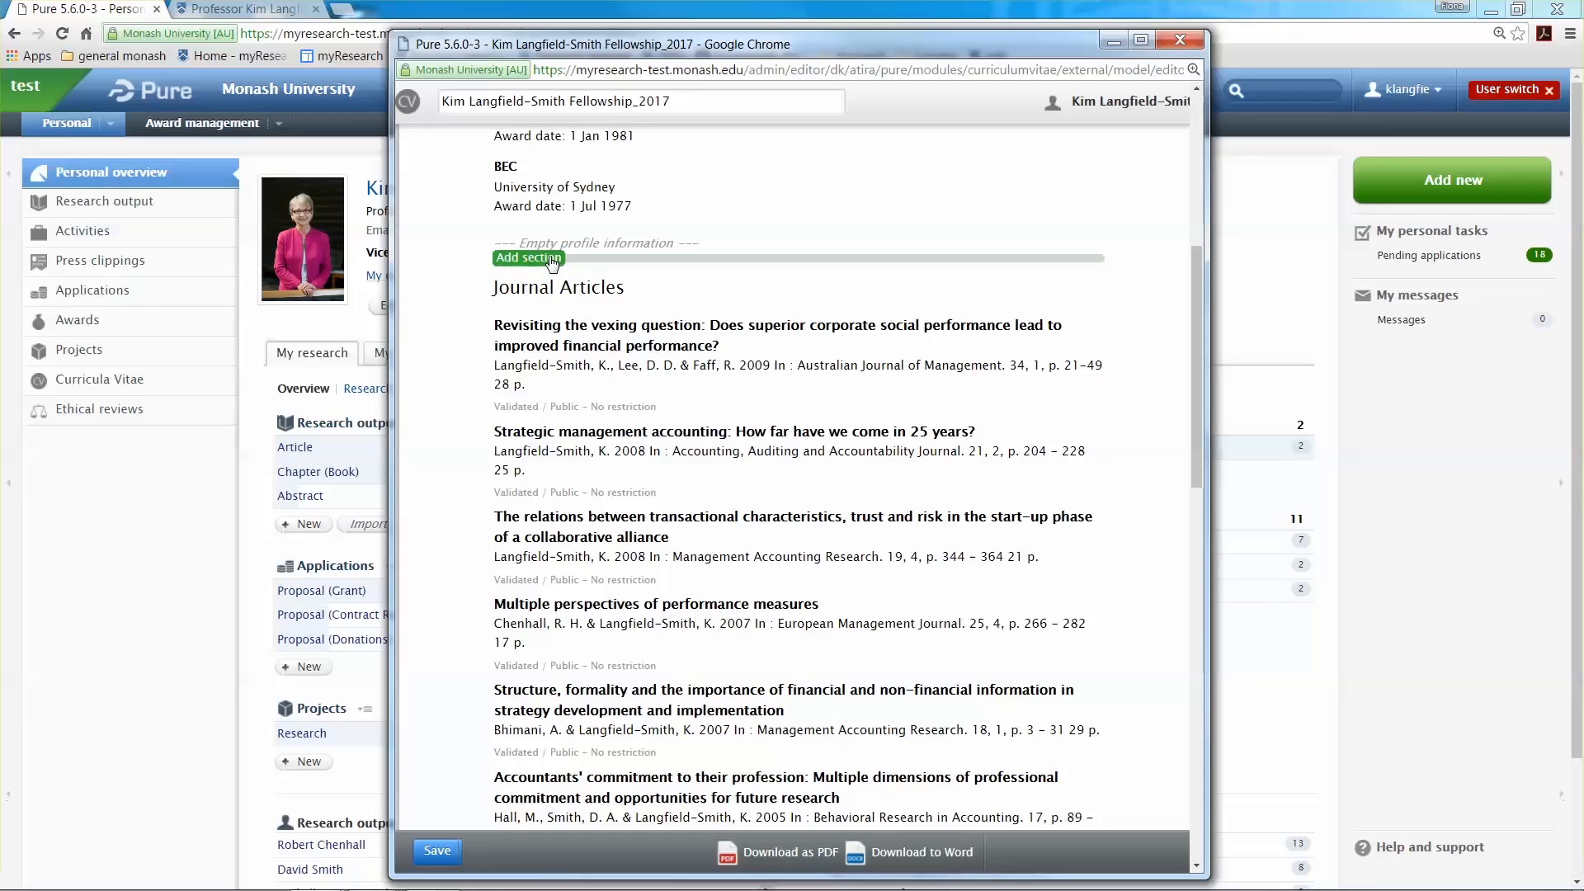
{"action": "left_click", "coordinate": [552, 261]}
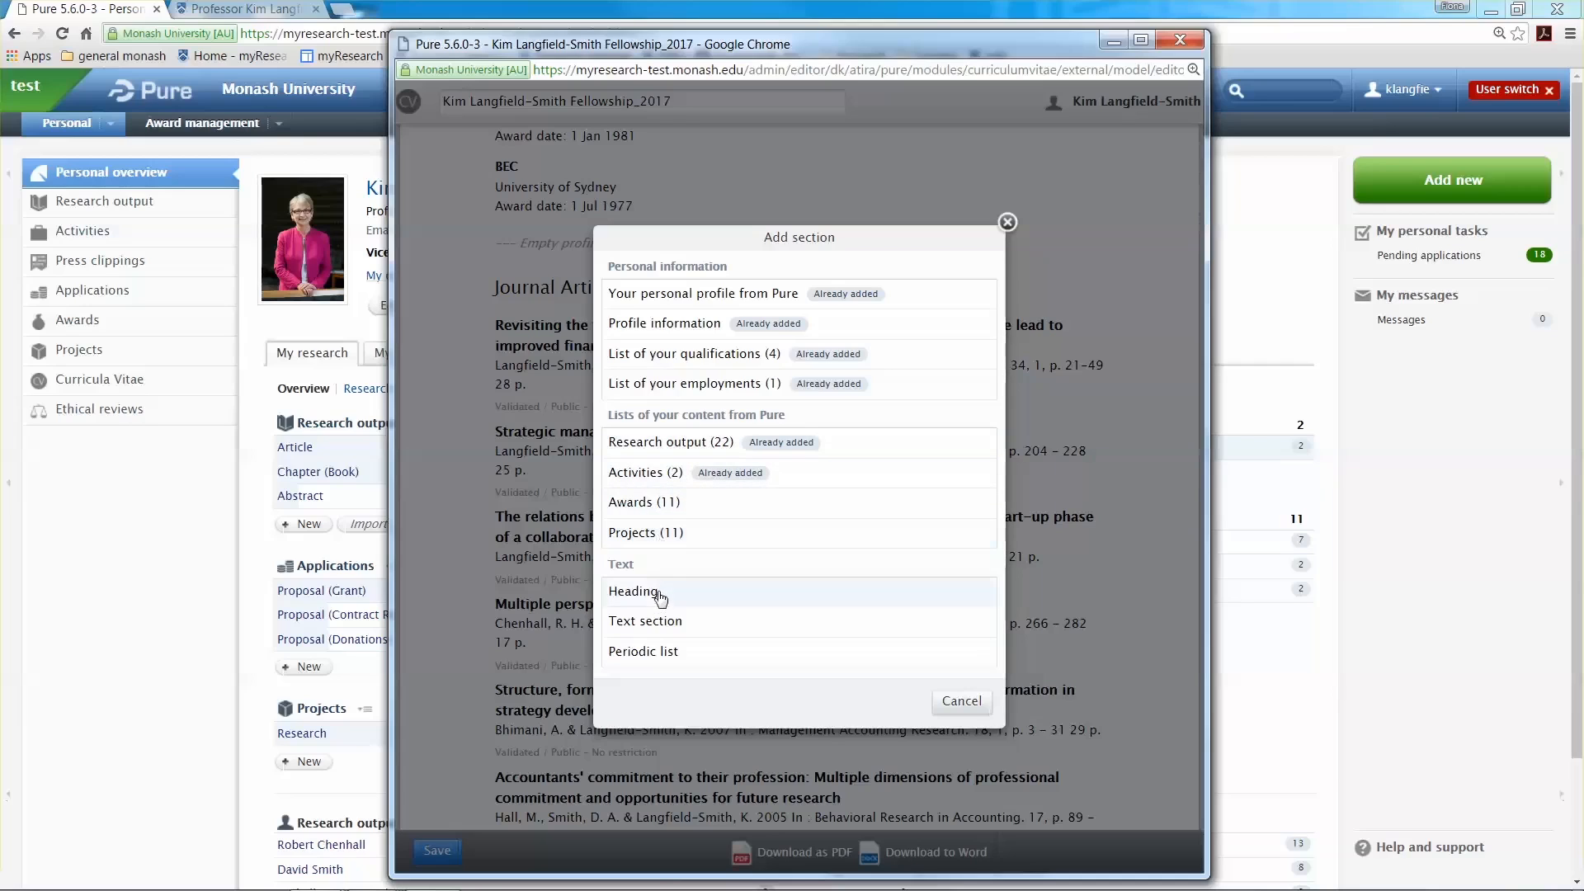
{"action": "left_click", "coordinate": [705, 459]}
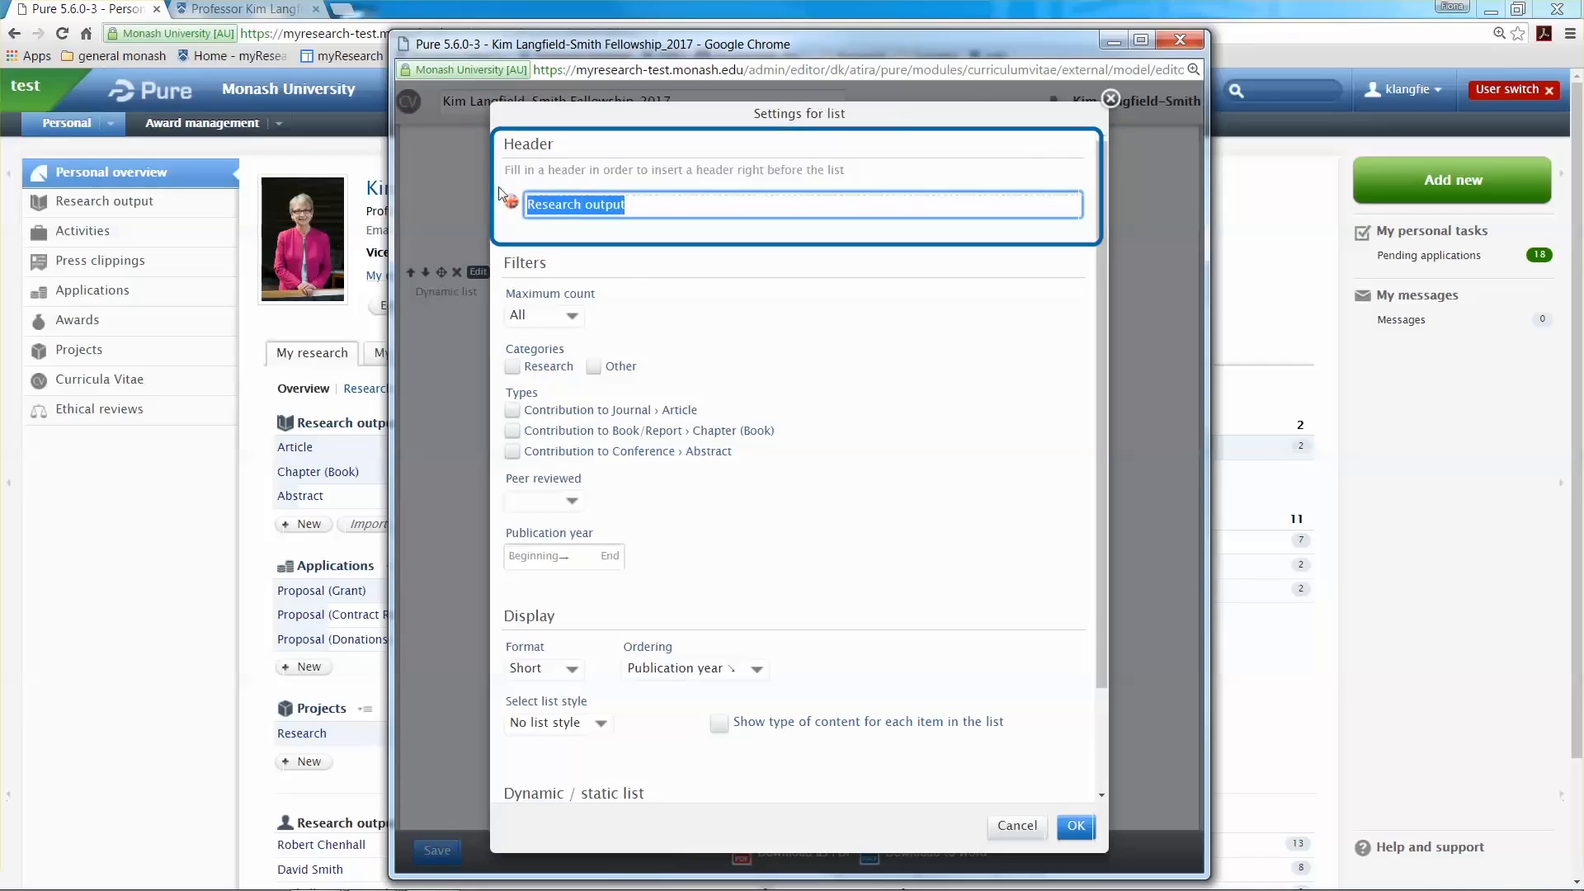
{"action": "type", "text": "Conference Abstracts"}
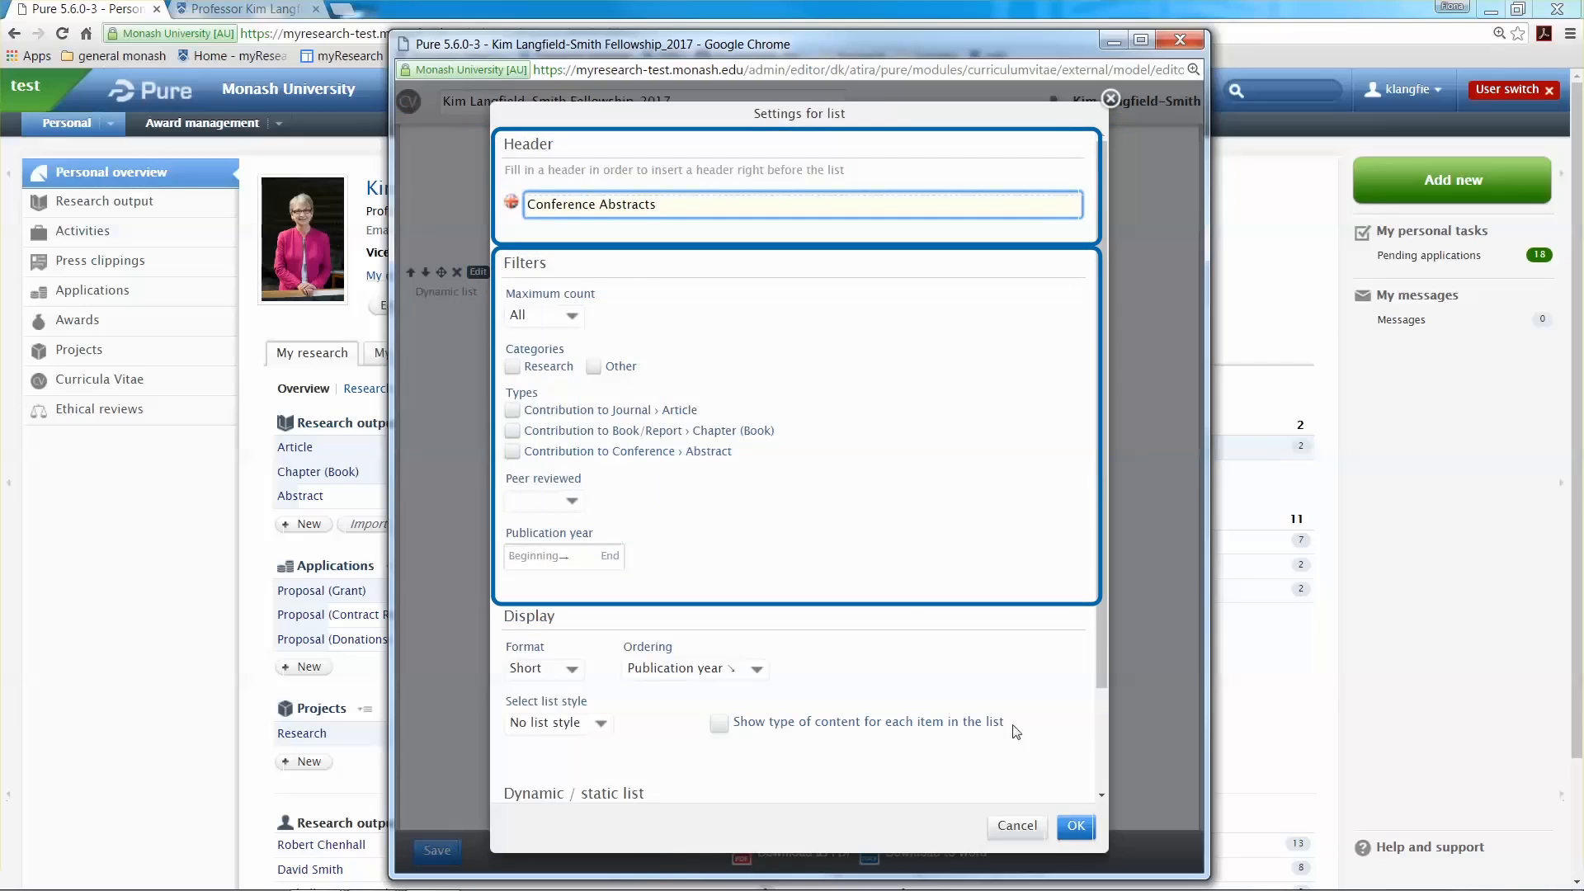
{"action": "left_click", "coordinate": [1075, 827]}
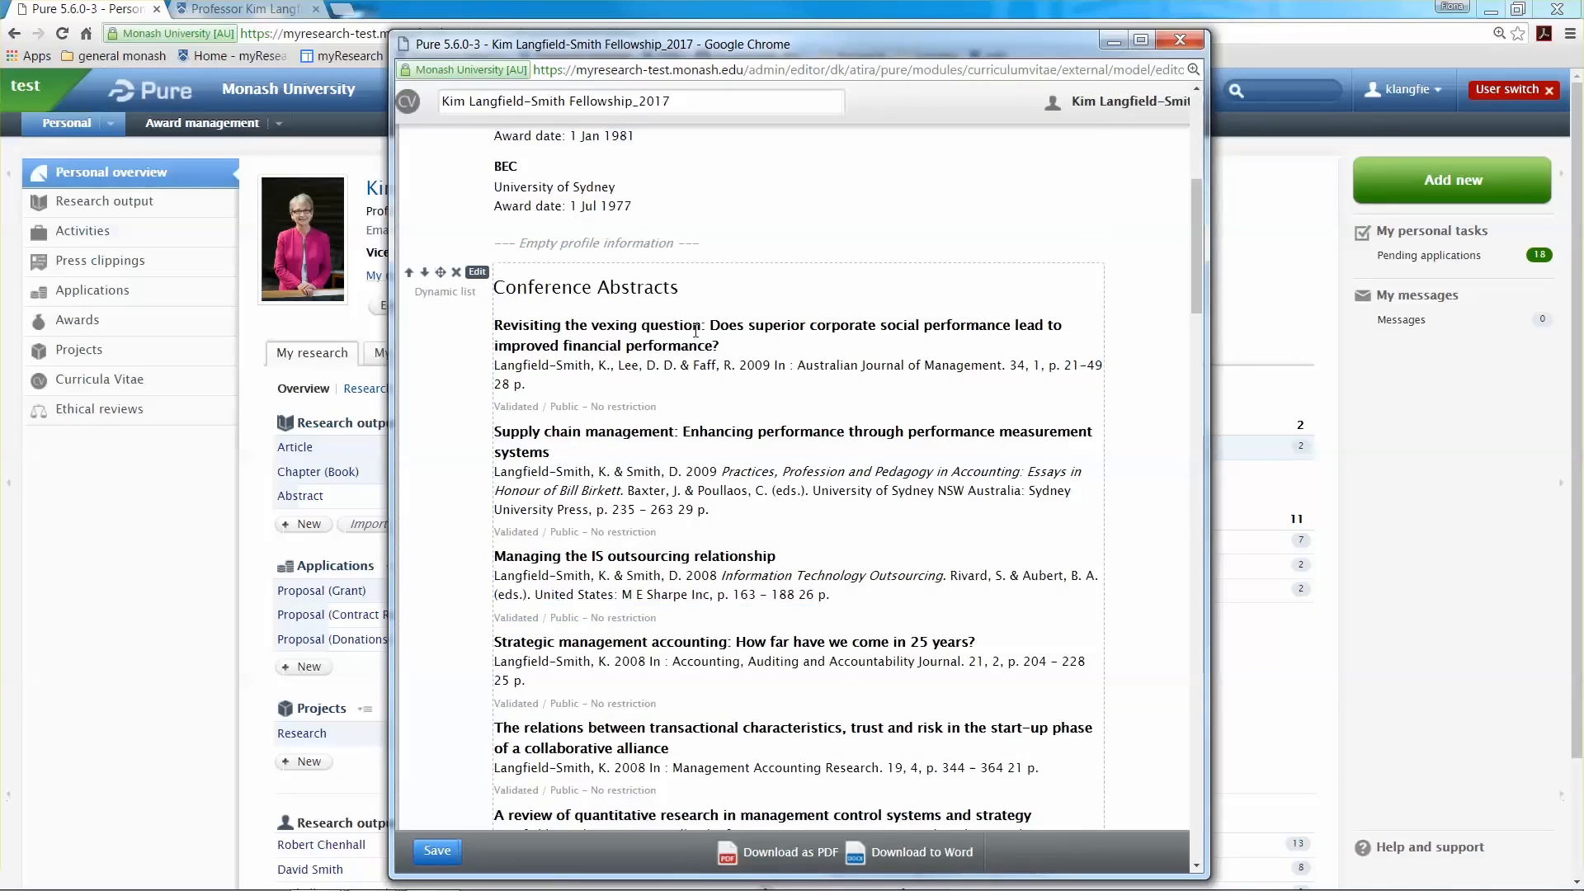
Insert a "Research Outputs" heading above the publication lists and move the Conference Abstracts list below Journal Articles.
{"action": "left_click", "coordinate": [598, 252]}
{"action": "left_click", "coordinate": [647, 589]}
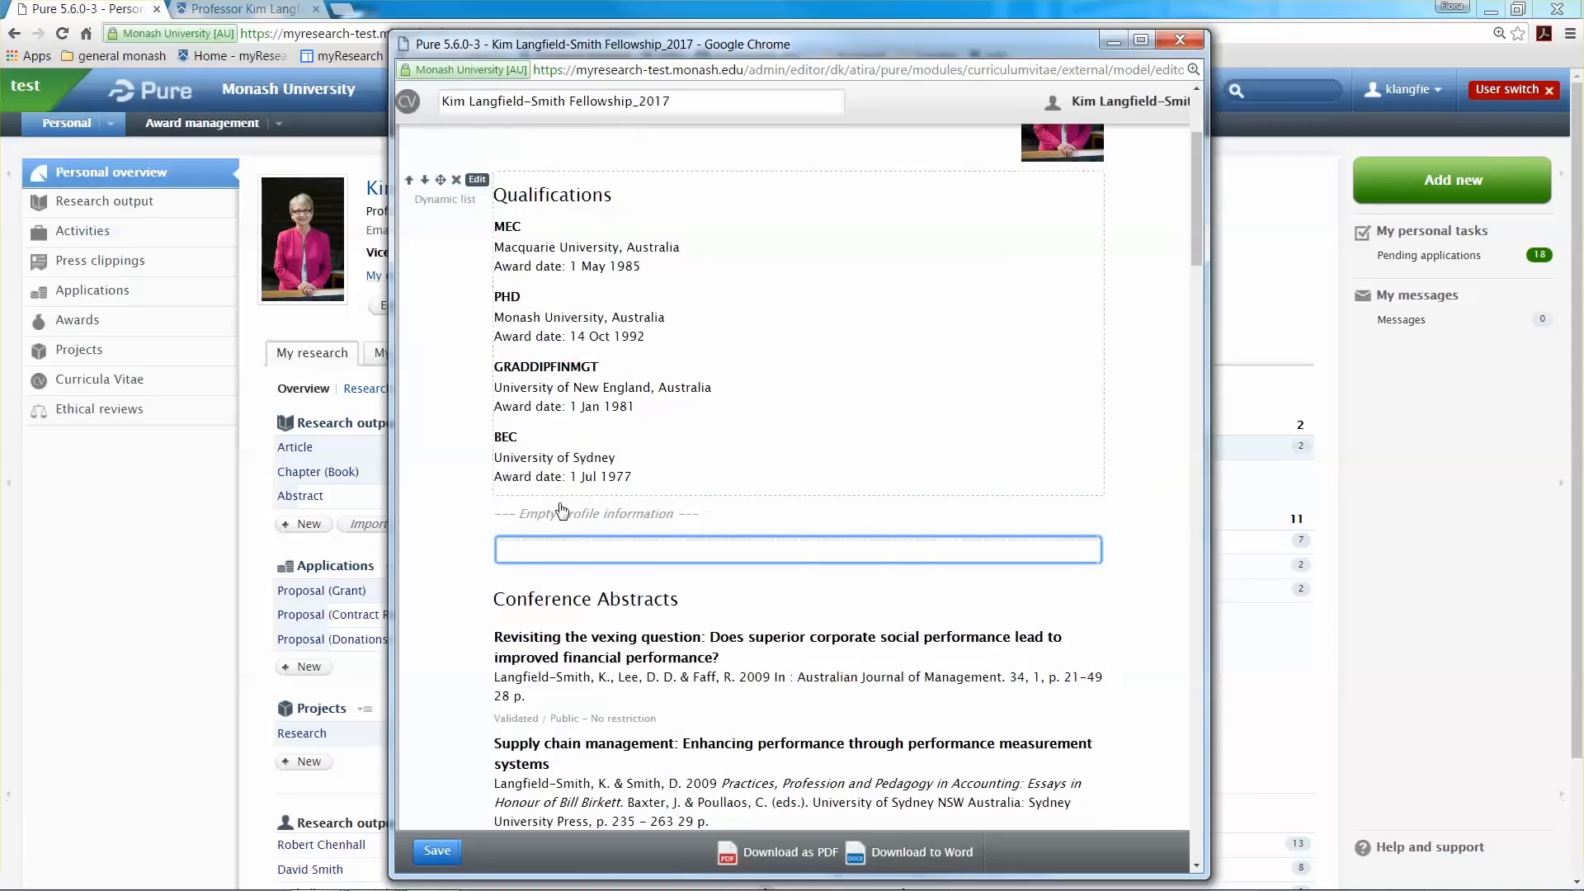
{"action": "type", "text": "Research Outputs"}
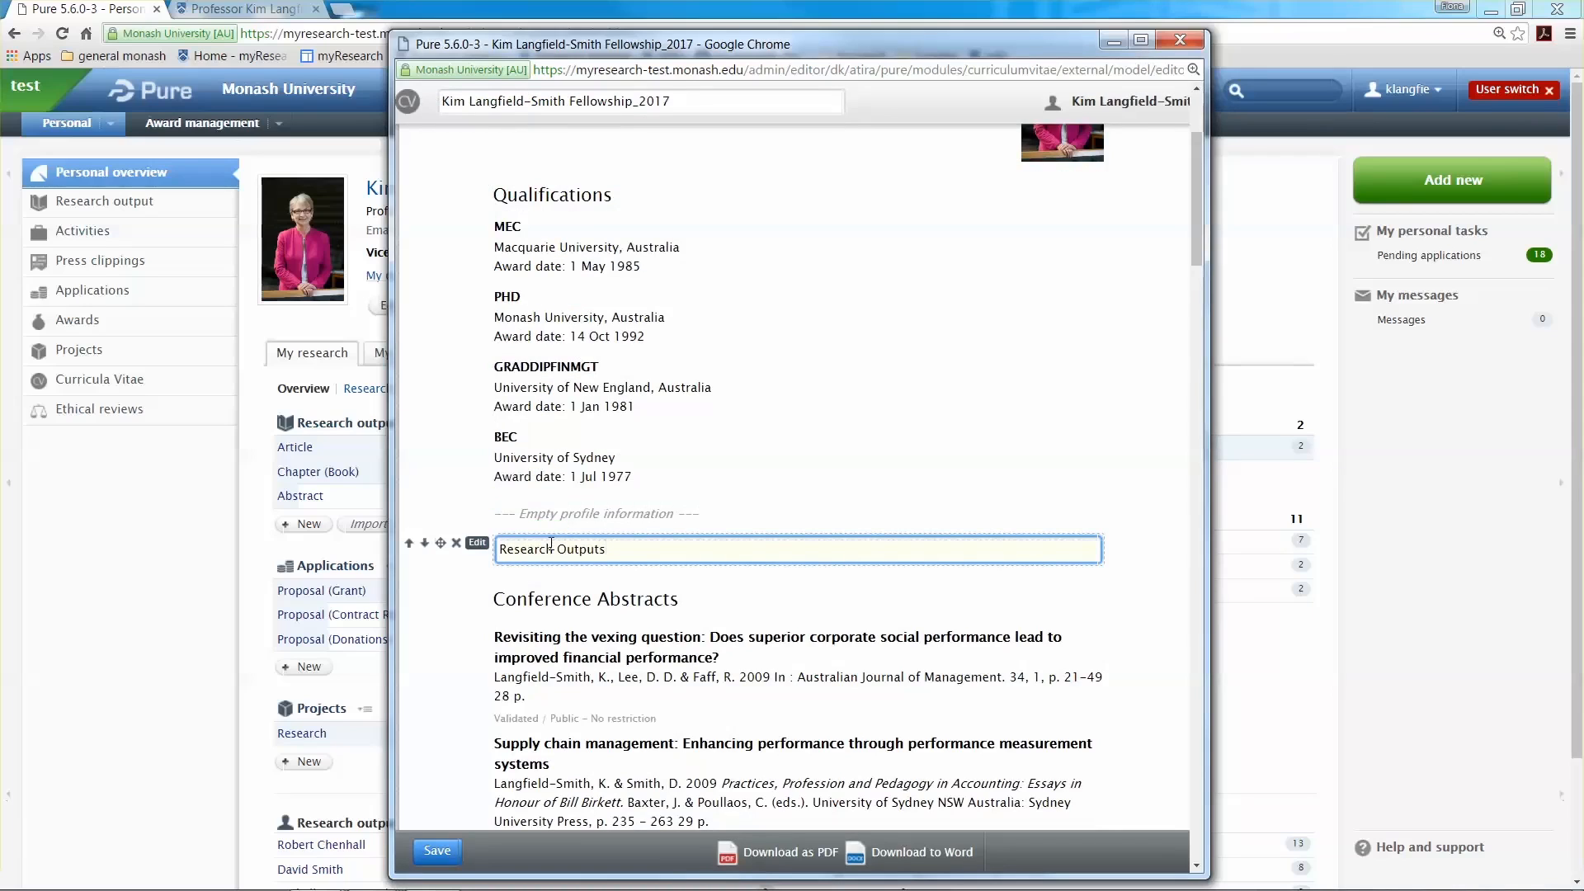
{"action": "left_click", "coordinate": [586, 654]}
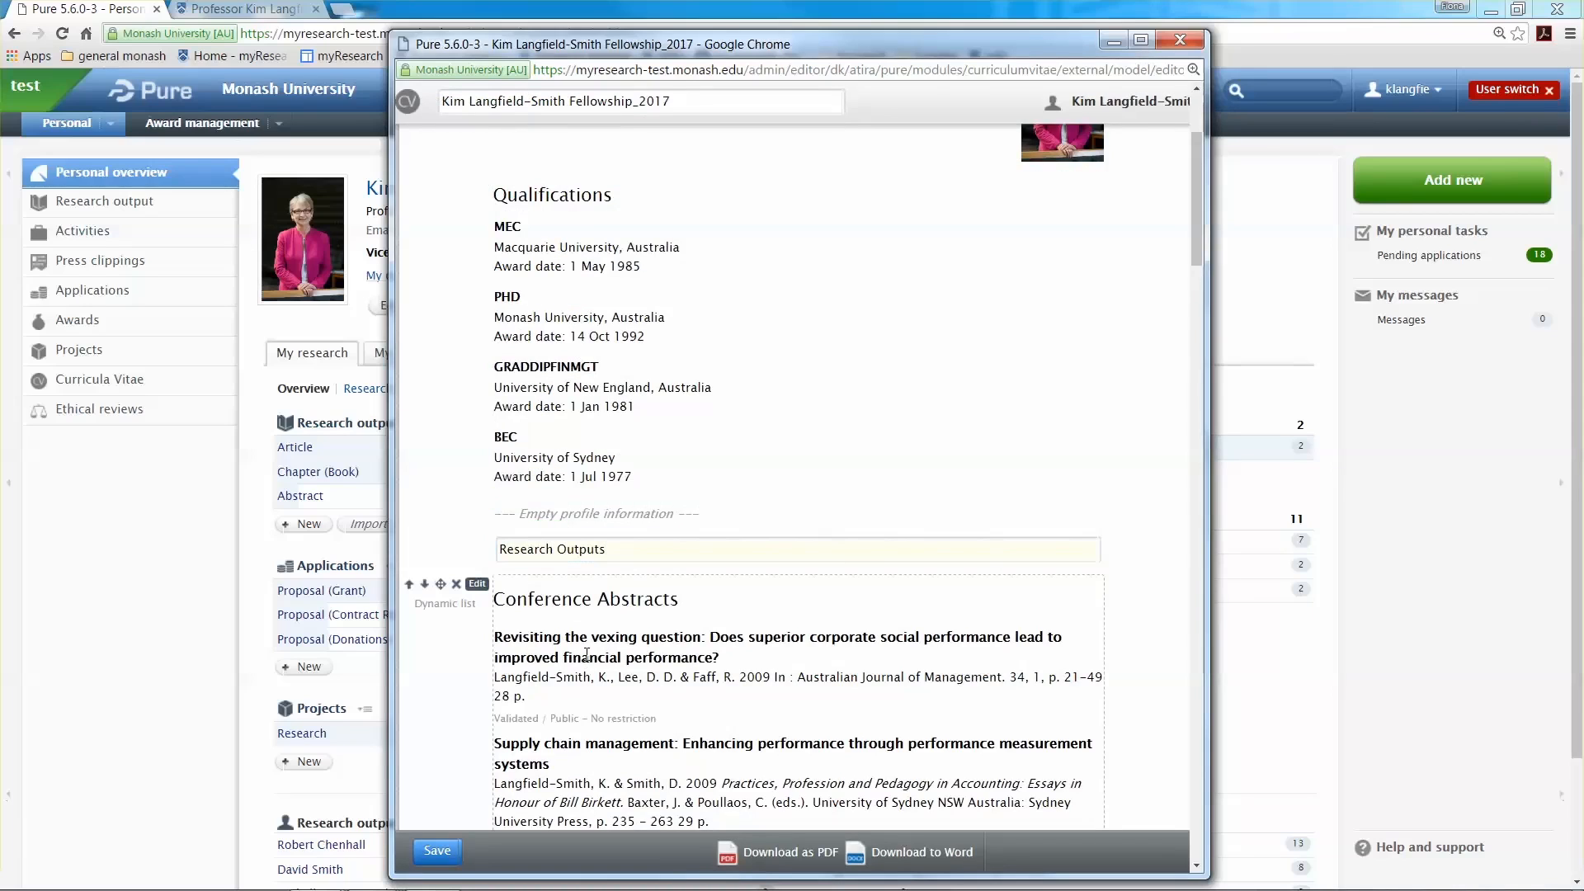
{"action": "scroll", "coordinate": [586, 654], "scroll_direction": "down", "scroll_amount": 1}
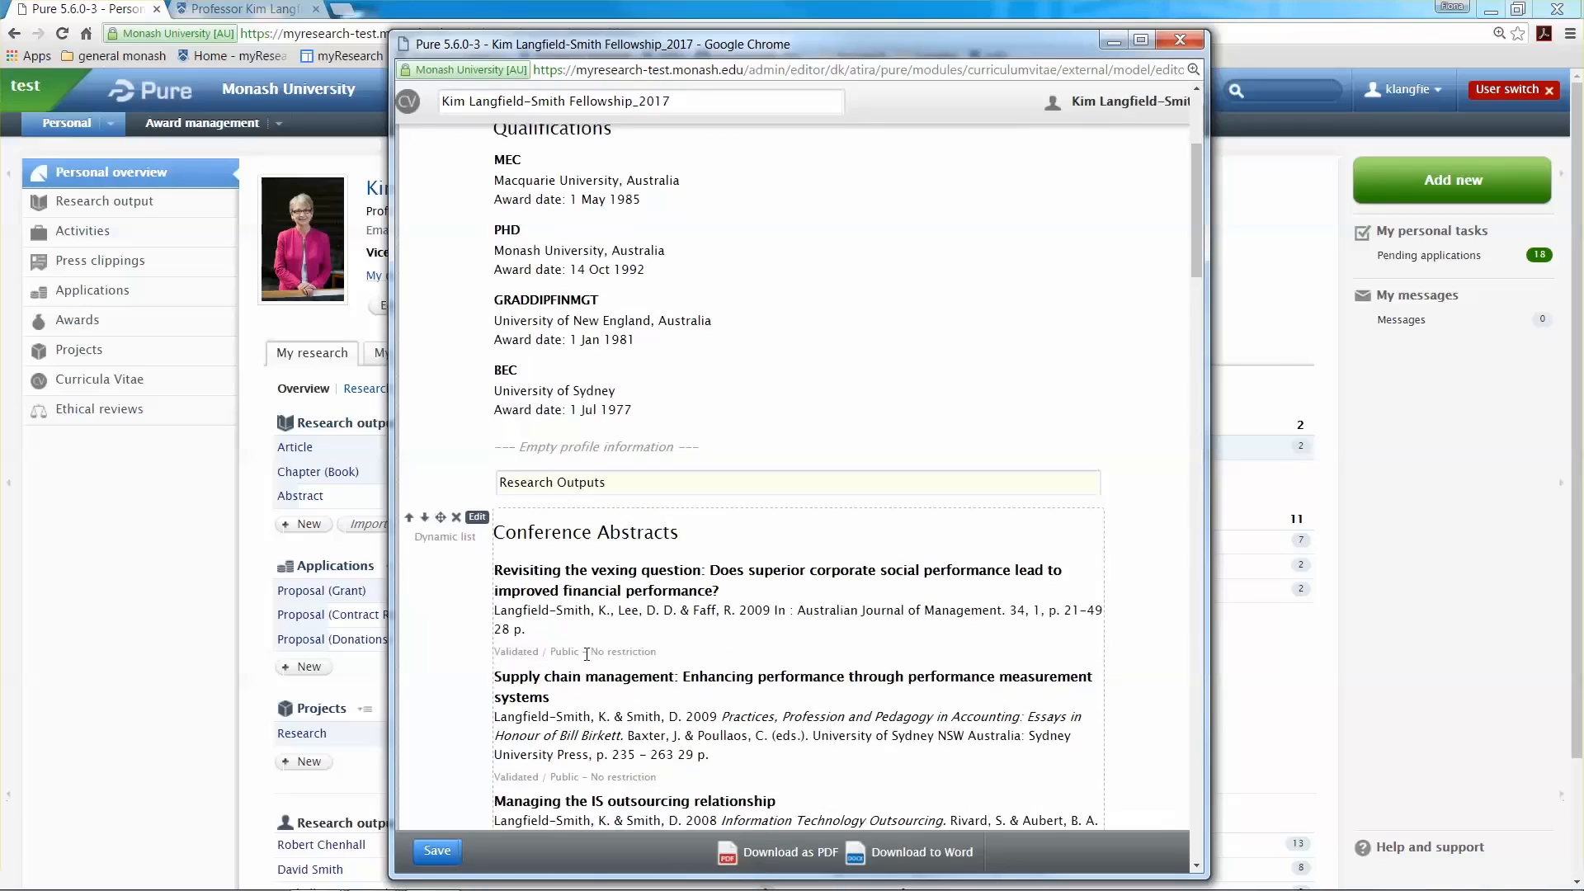
{"action": "left_click", "coordinate": [424, 503]}
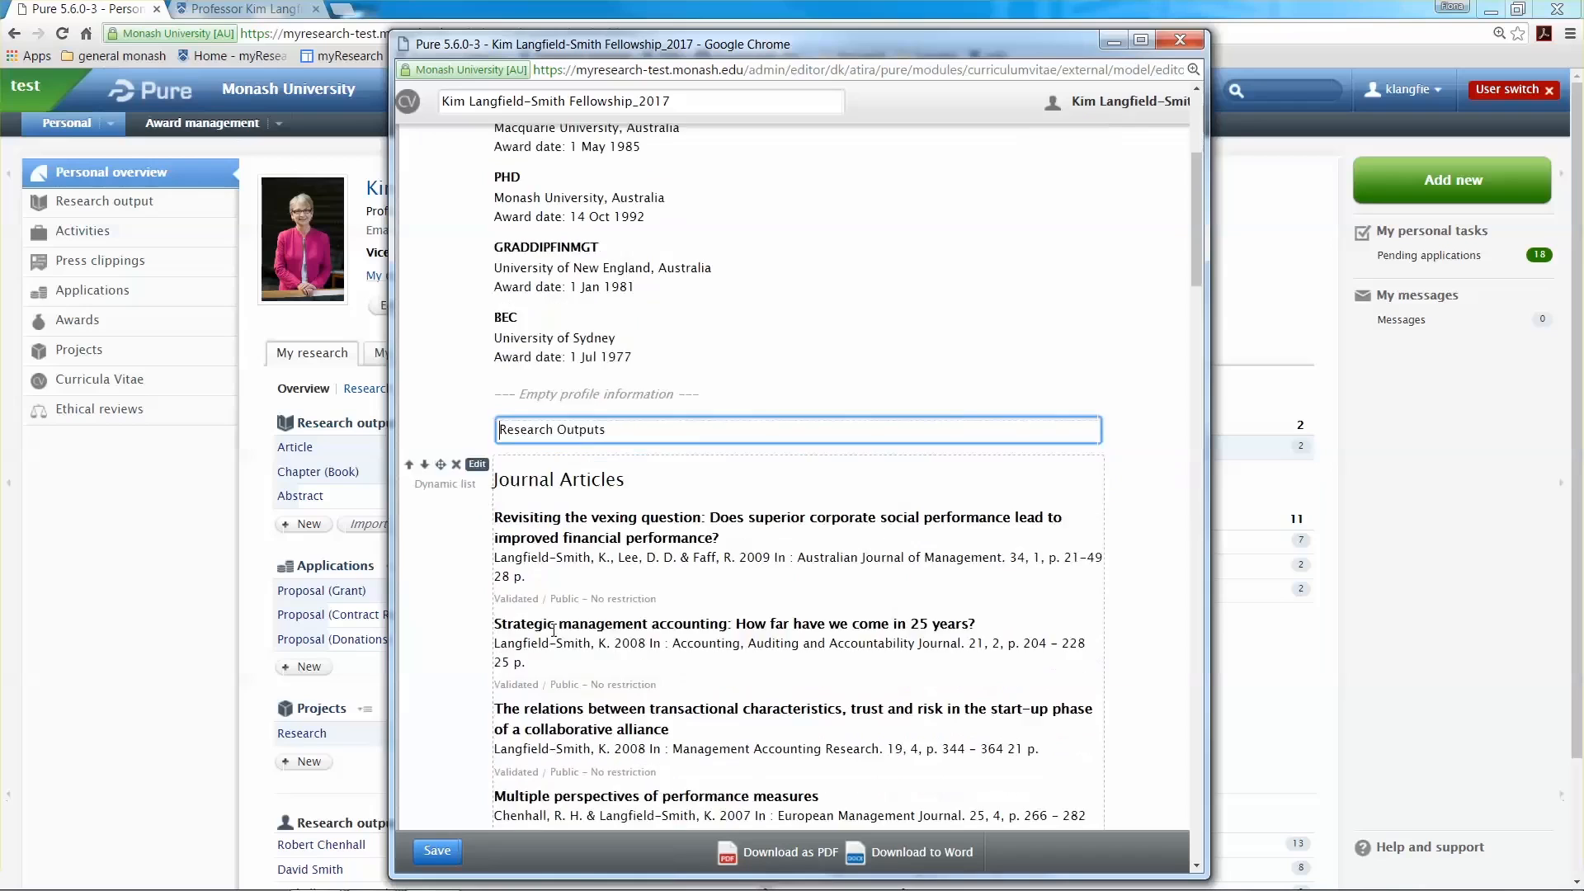
Change the Journal Articles list to a static list in its settings.
{"action": "scroll", "coordinate": [553, 628], "scroll_direction": "down", "scroll_amount": 1}
{"action": "scroll", "coordinate": [567, 592], "scroll_direction": "down", "scroll_amount": 2}
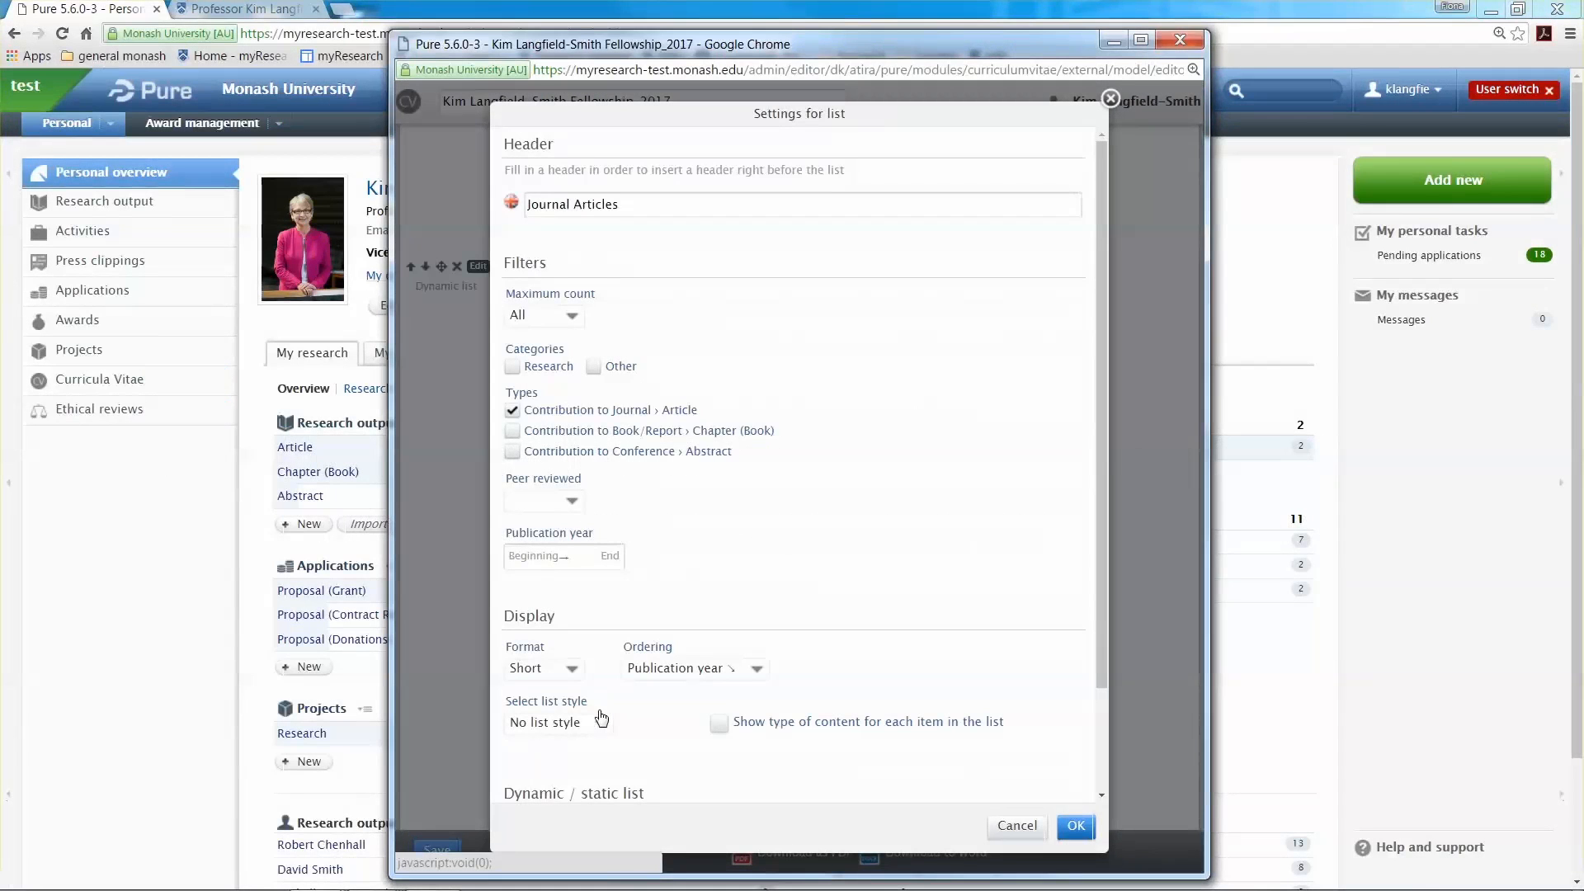
{"action": "scroll", "coordinate": [588, 776], "scroll_direction": "down", "scroll_amount": 3}
{"action": "left_click", "coordinate": [586, 769]}
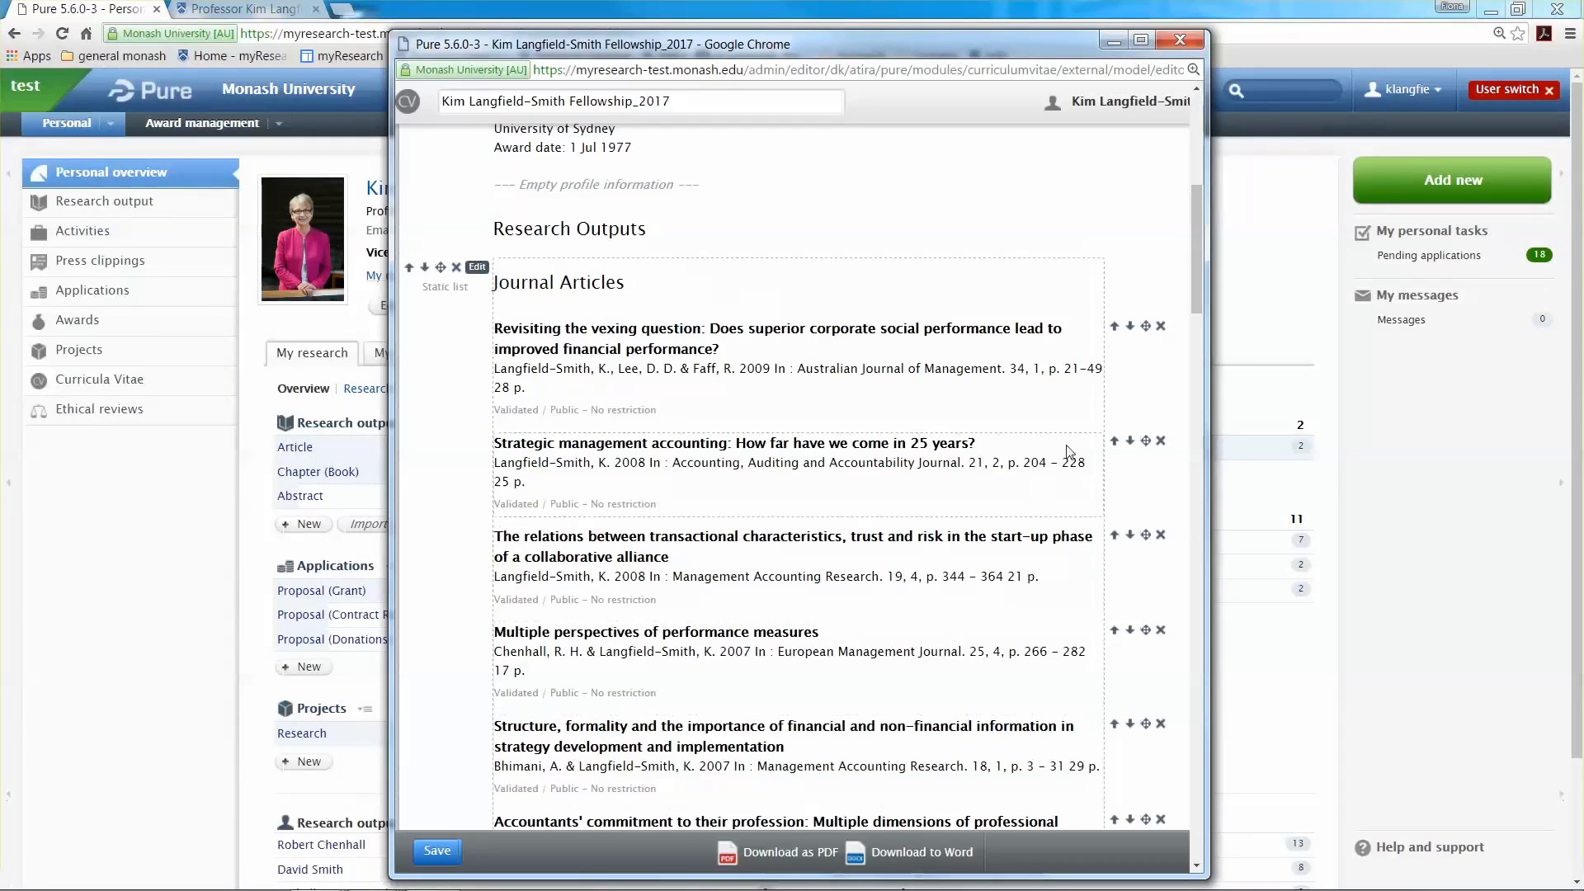
Reorder the journal articles so "Strategic management accounting" comes first and "Structure, formality" sits directly above "The relations between transactional characteristics".
{"action": "left_click", "coordinate": [1115, 442]}
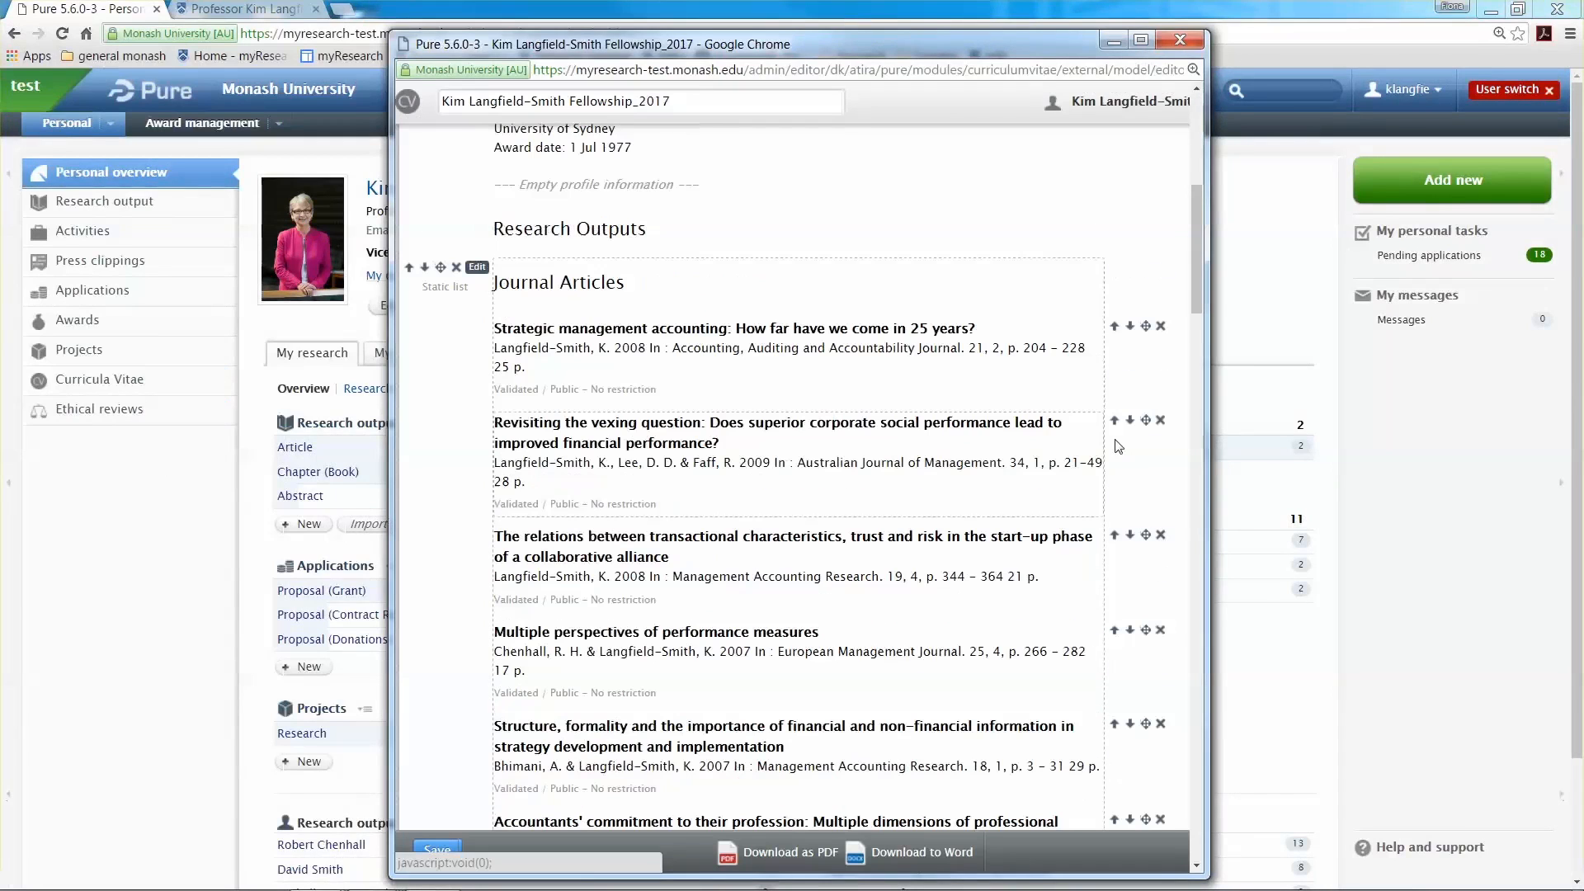
{"action": "left_click", "coordinate": [1115, 536]}
{"action": "left_click_drag", "start_coordinate": [1145, 630], "coordinate": [1011, 804]}
{"action": "left_click_drag", "start_coordinate": [1147, 424], "coordinate": [1009, 740]}
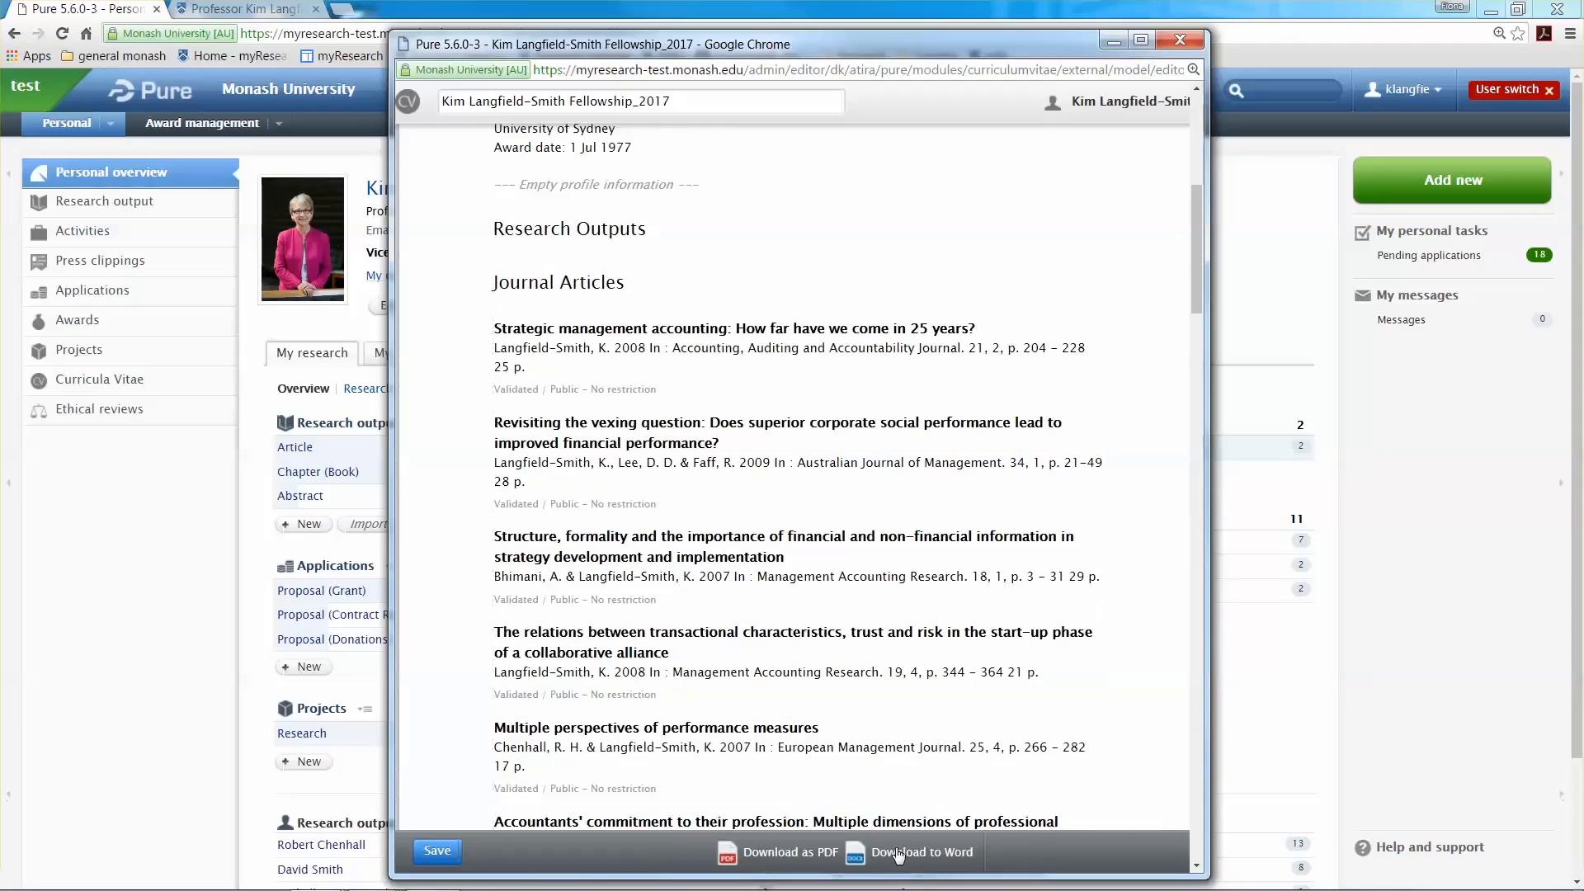
Download the CV to Word and save it.
{"action": "left_click", "coordinate": [899, 857]}
{"action": "left_click", "coordinate": [438, 850]}
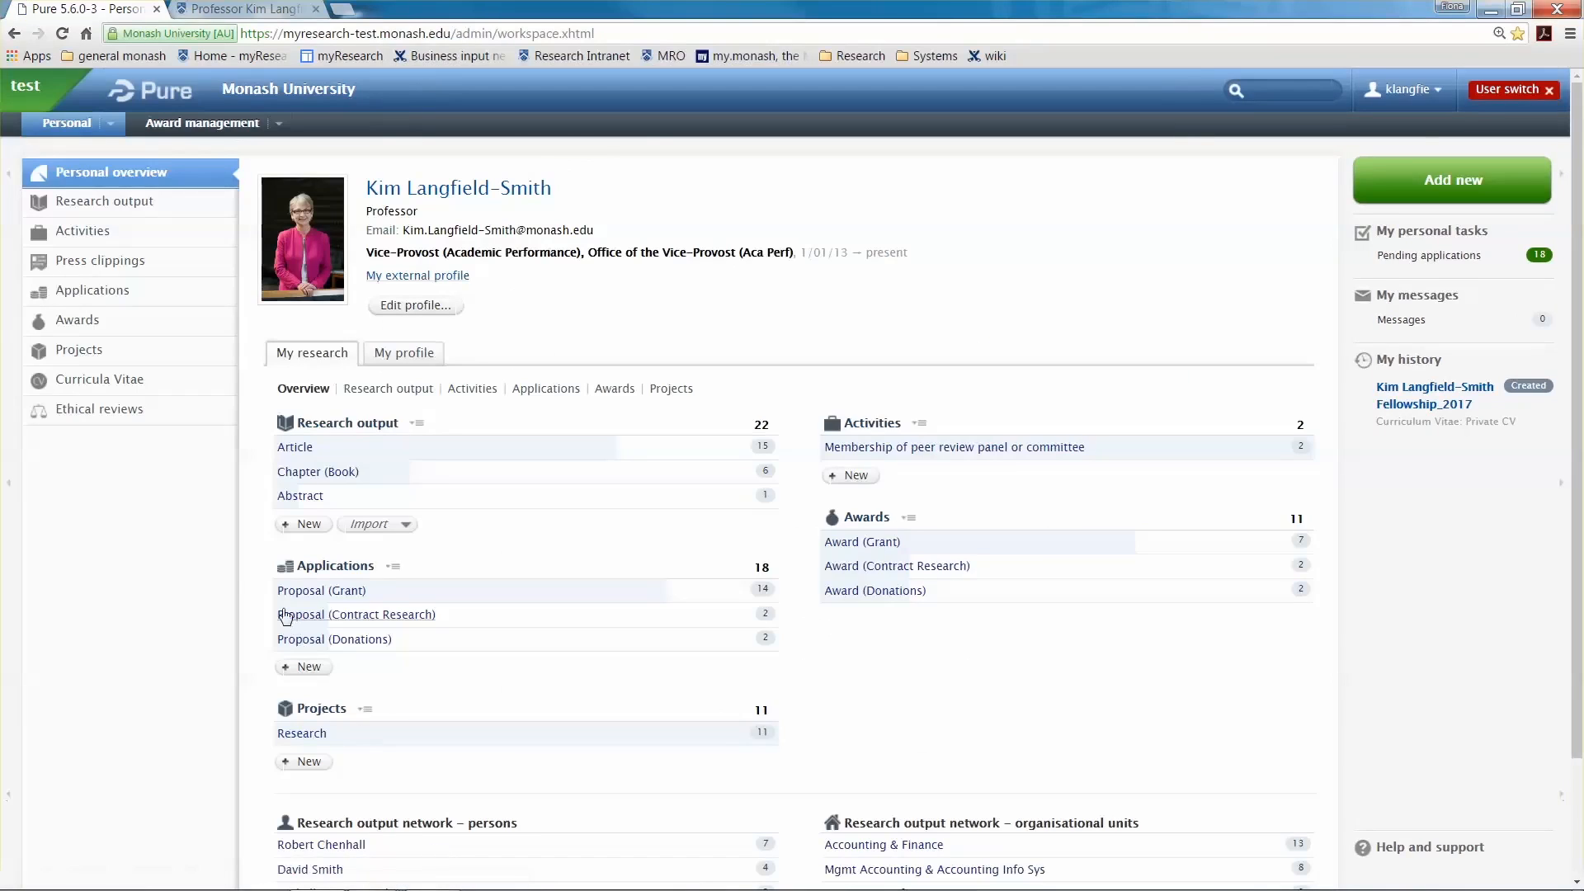
Reopen the saved Fellowship_2017 private CV and locate its delete option.
{"action": "left_click", "coordinate": [109, 382]}
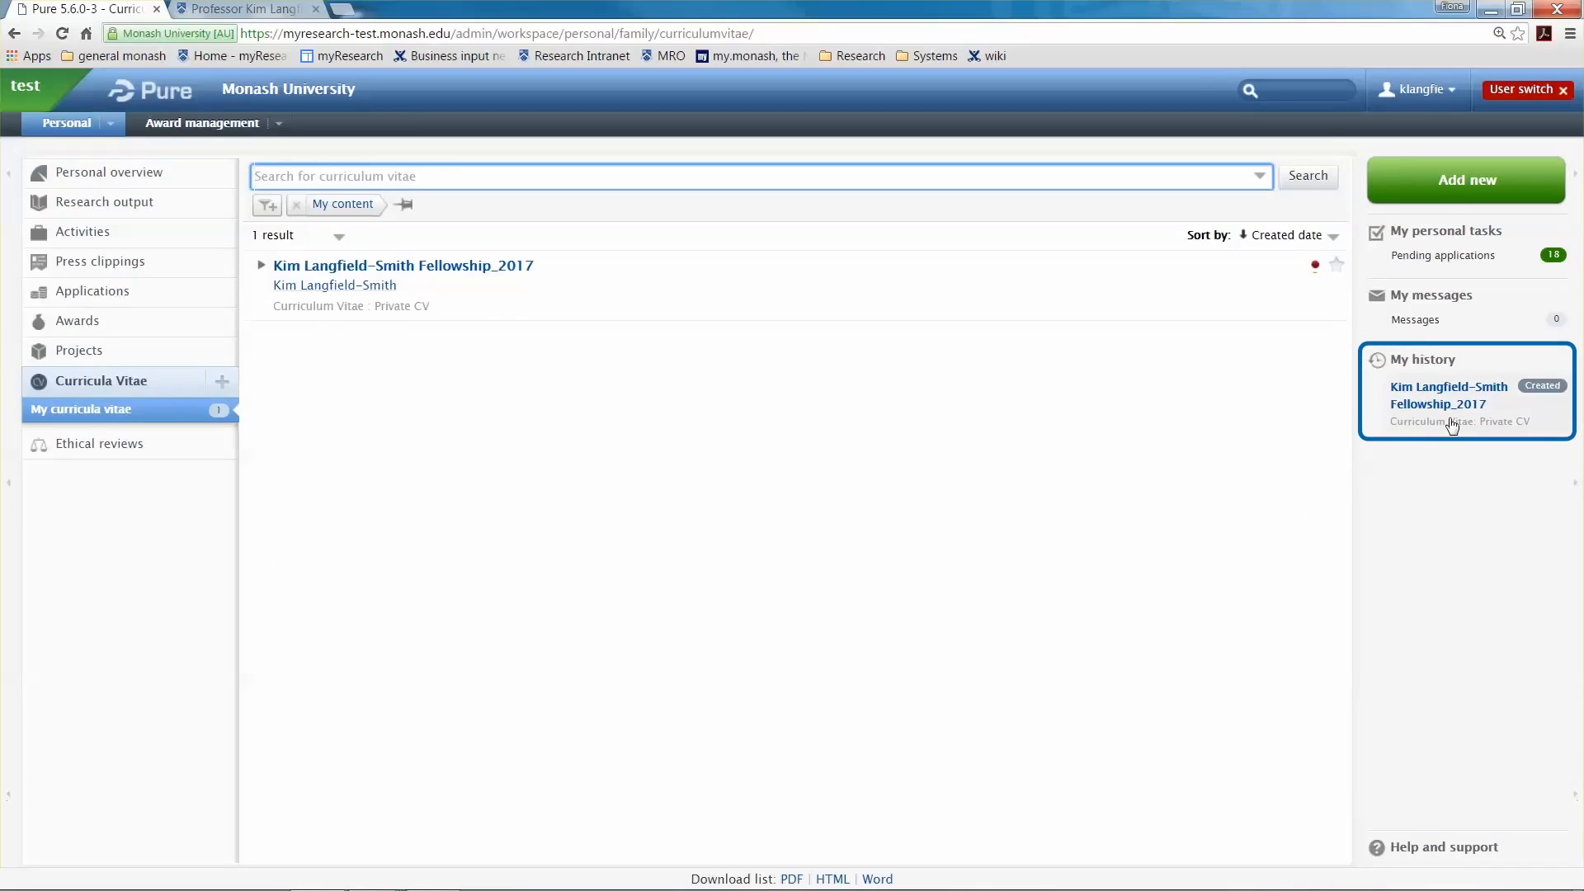
{"action": "left_click", "coordinate": [1506, 414]}
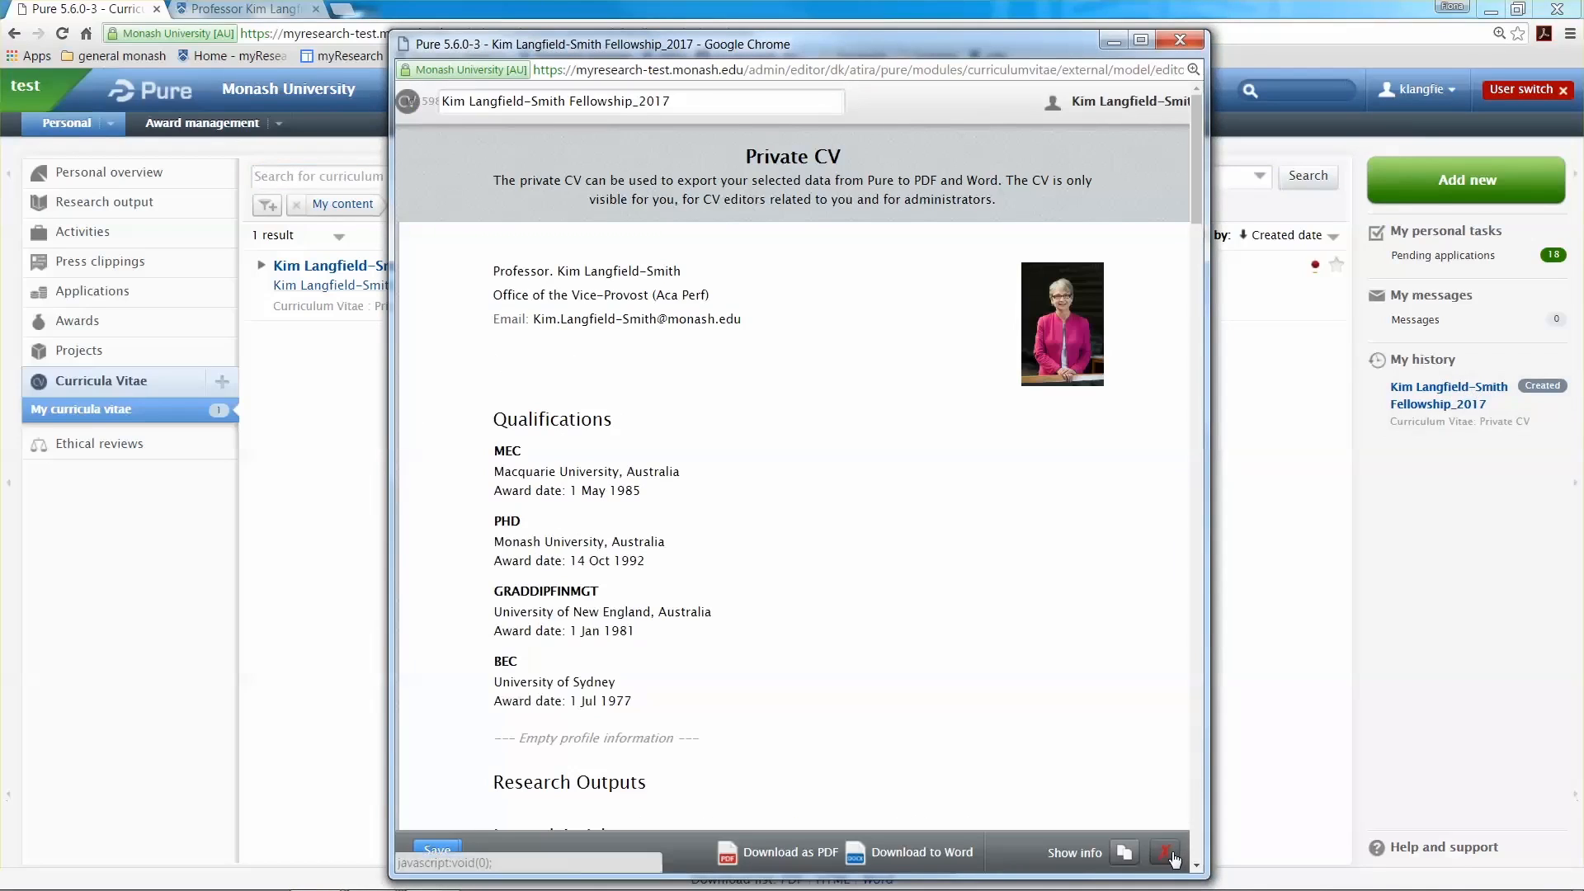
{"action": "left_click", "coordinate": [1172, 858]}
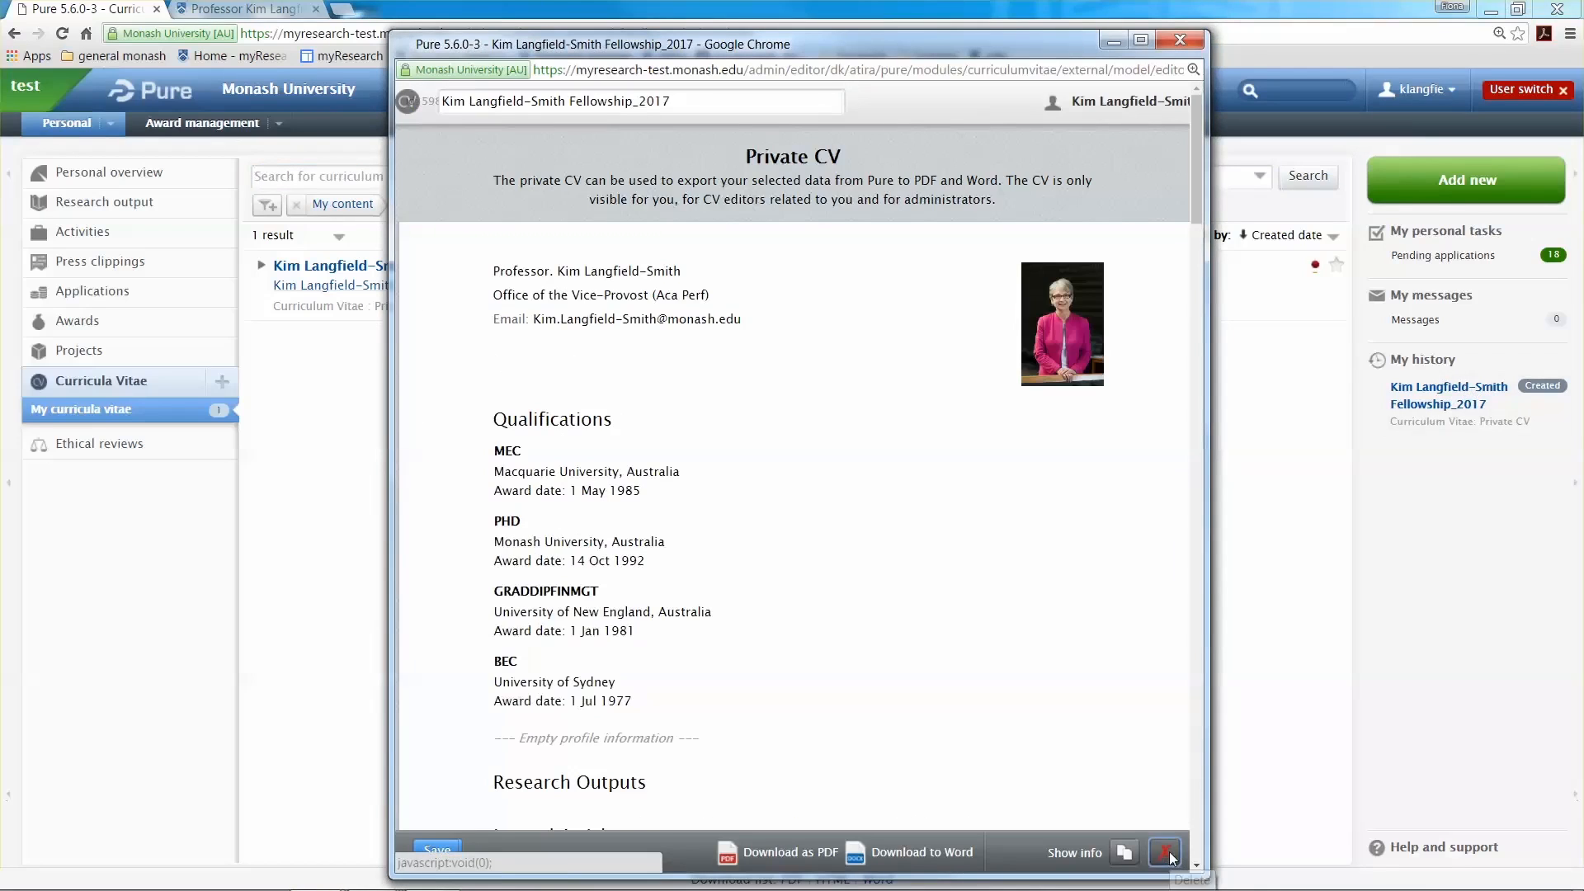